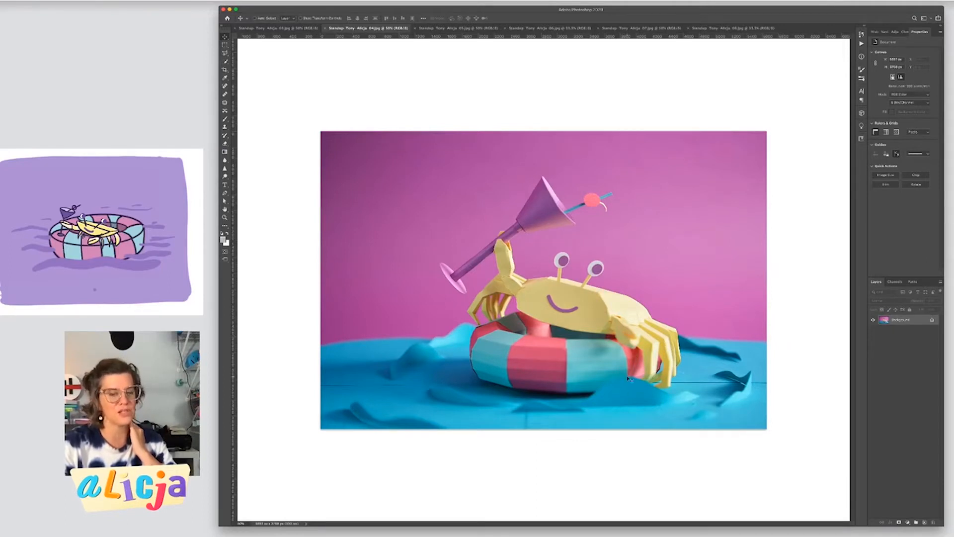
Compare the crab photos ending in 04 and 05, then duplicate the Background layer of photo 05 as Background copy
left_click(440, 29)
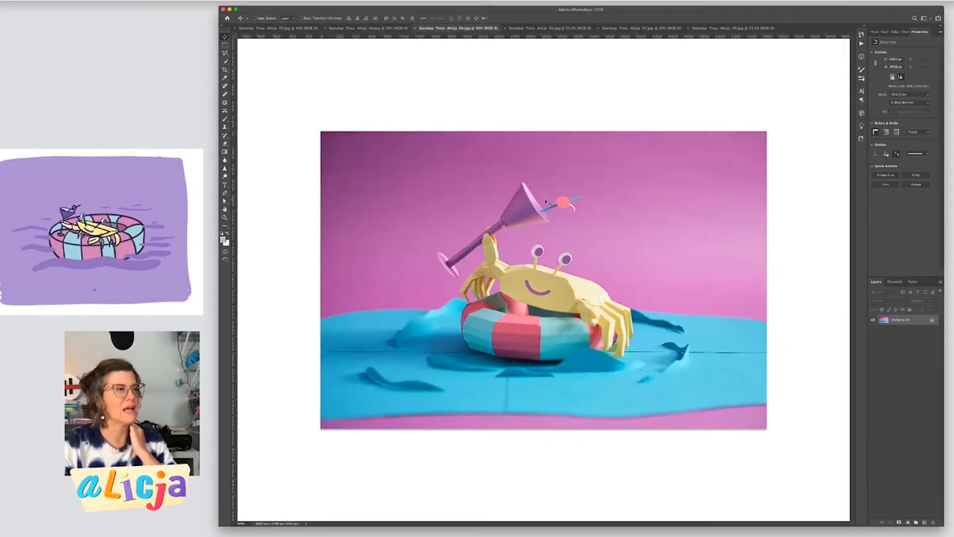
left_click(387, 28)
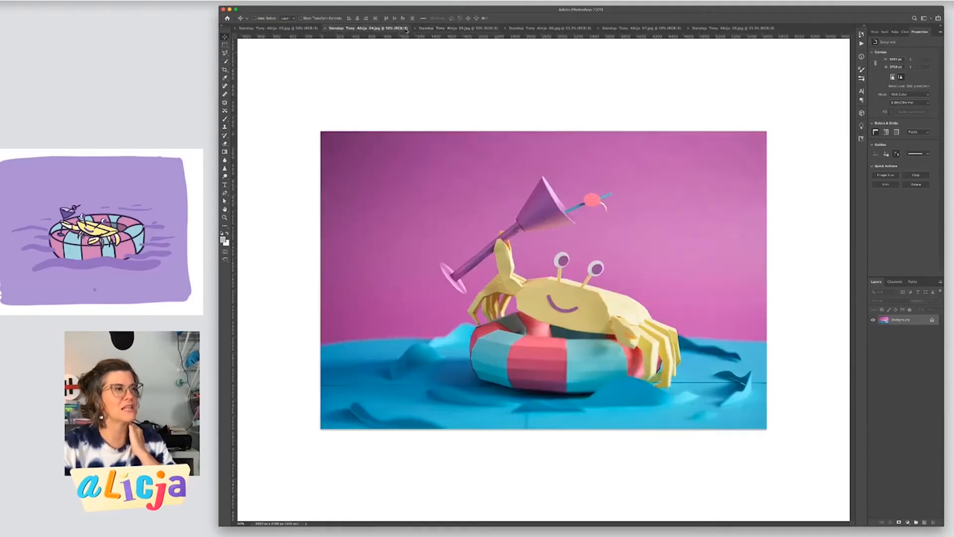
left_click(442, 29)
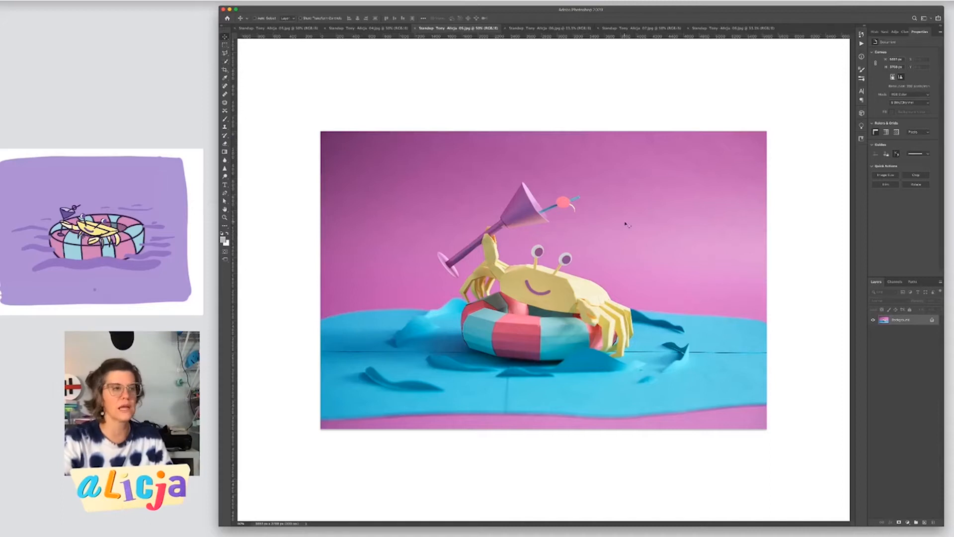
right_click(908, 320)
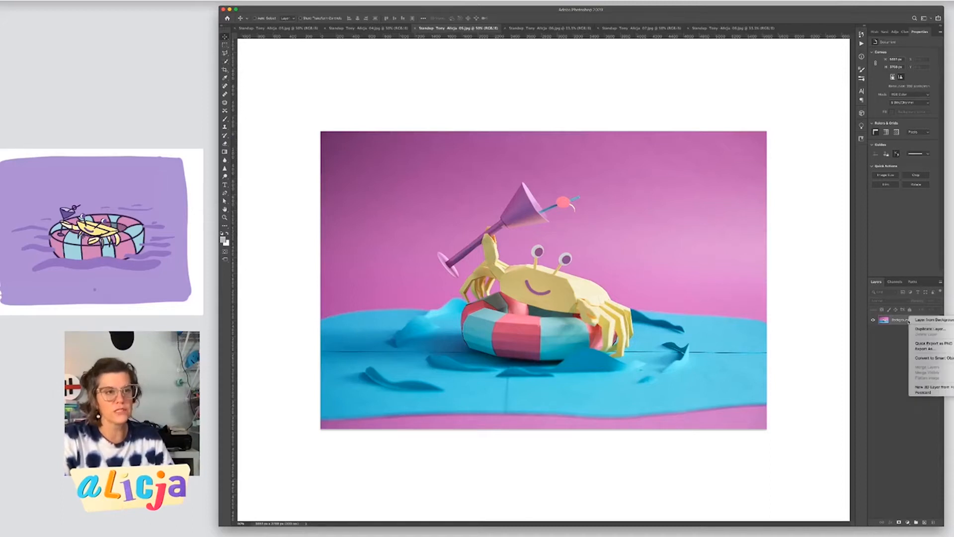
left_click(924, 329)
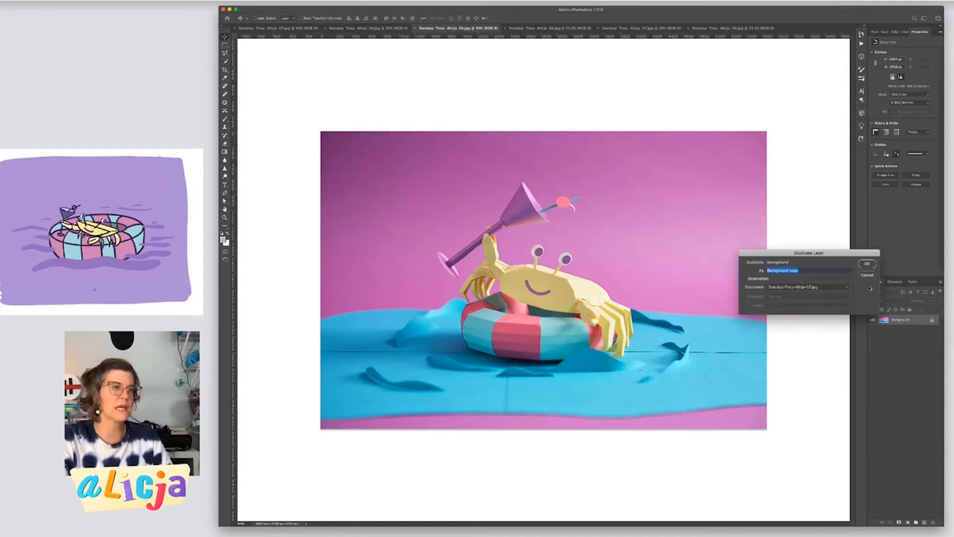
left_click(867, 264)
key("super+equal")
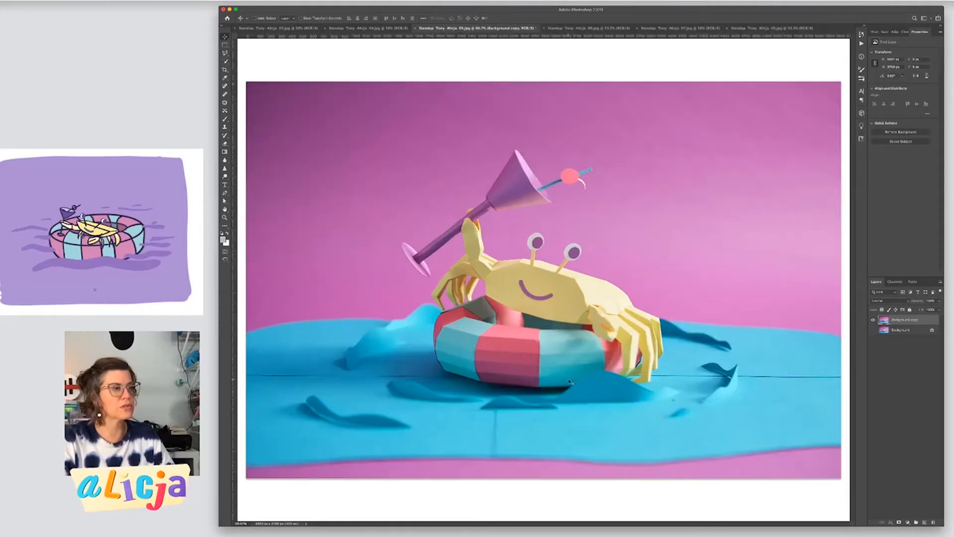
Heal the vertical paper seam in the blue water below the swim ring with an enlarged Spot Healing Brush
key("j")
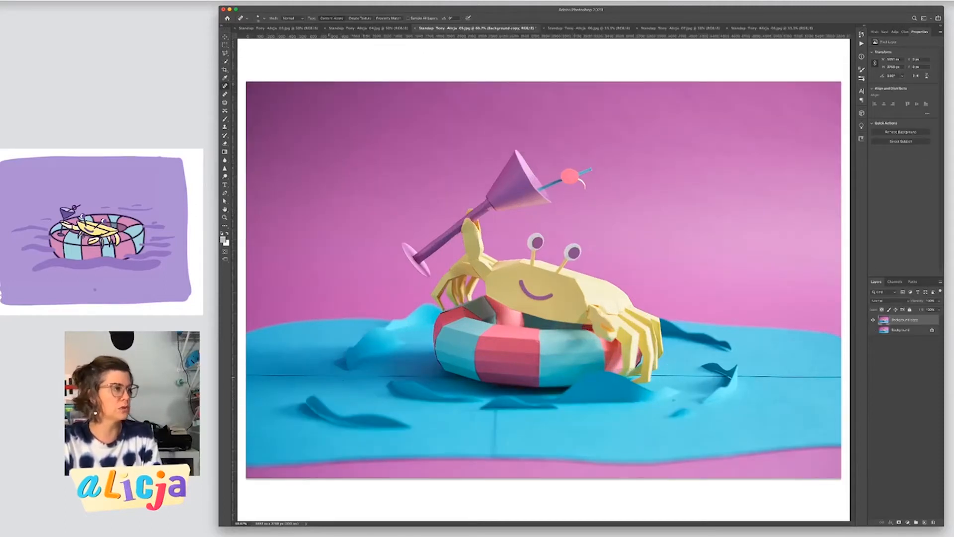
key("bracketright")
key("bracketright")
key("bracketright")
key("bracketright")
key("bracketright")
key("bracketright")
left_click_drag(495, 410, 495, 450)
Heal the horizontal paper seam in the blue water around the swim ring
scroll(656, 376, "up", 4)
left_click_drag(622, 381, 594, 381)
left_click_drag(529, 379, 507, 382)
scroll(524, 318, "down", 2)
scroll(746, 318, "up", 2)
left_click_drag(426, 331, 357, 307)
Retouch the remaining seam and marks in the blue water with the healing brush and Clone Stamp
key("s")
scroll(397, 298, "up", 5)
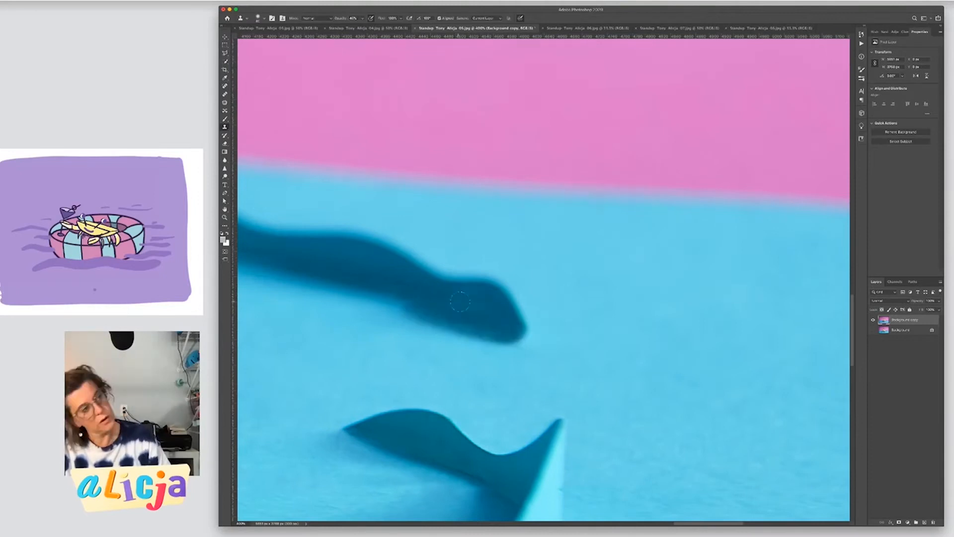
key("j")
scroll(460, 302, "down", 3)
left_click_drag(659, 370, 487, 369)
scroll(497, 343, "down", 2)
scroll(475, 404, "up", 2)
mouse_move(399, 340)
left_mouse_down()
mouse_move(598, 431)
mouse_move(542, 429)
mouse_move(577, 435)
left_mouse_up()
key("s")
scroll(426, 347, "down", 3)
Brush dark blue over the water on a new layer above Background copy and display the recorded actions
left_click(925, 522)
key("b")
scroll(380, 416, "up", 4)
left_click_drag(507, 427, 561, 470)
scroll(477, 406, "down", 4)
left_click(861, 44)
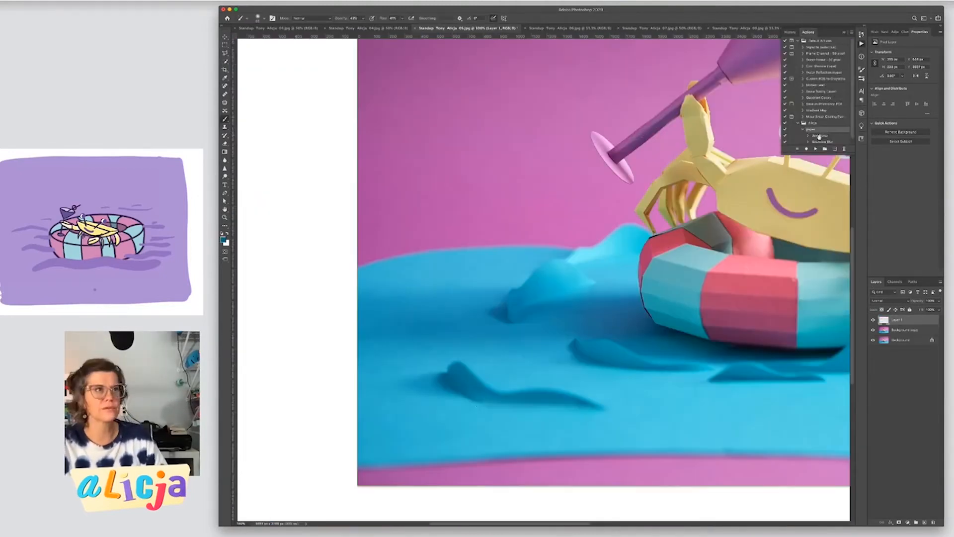
key("e")
Merge the painted layer with Background copy into one retouched layer
key("ctrl+minus")
left_click(898, 330, "shift")
right_click(901, 331)
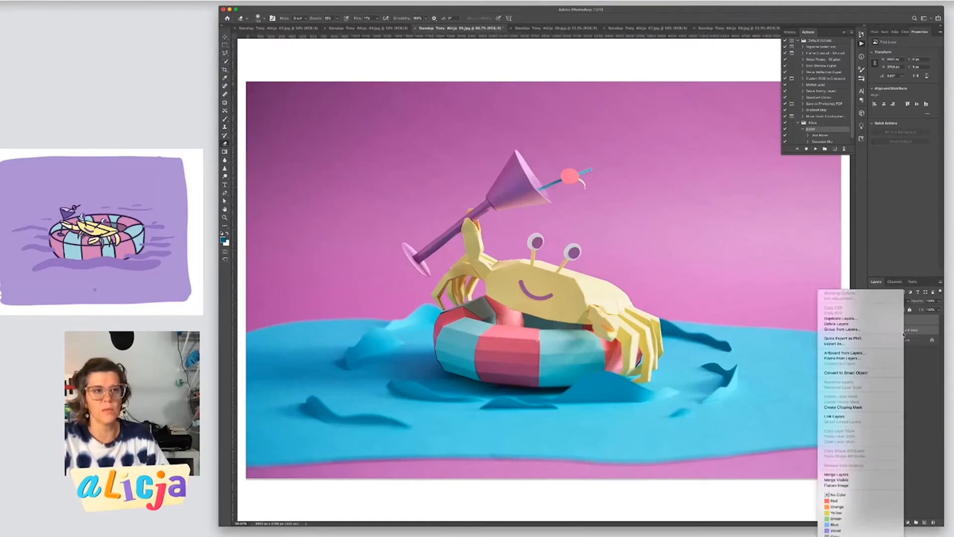
left_click(845, 476)
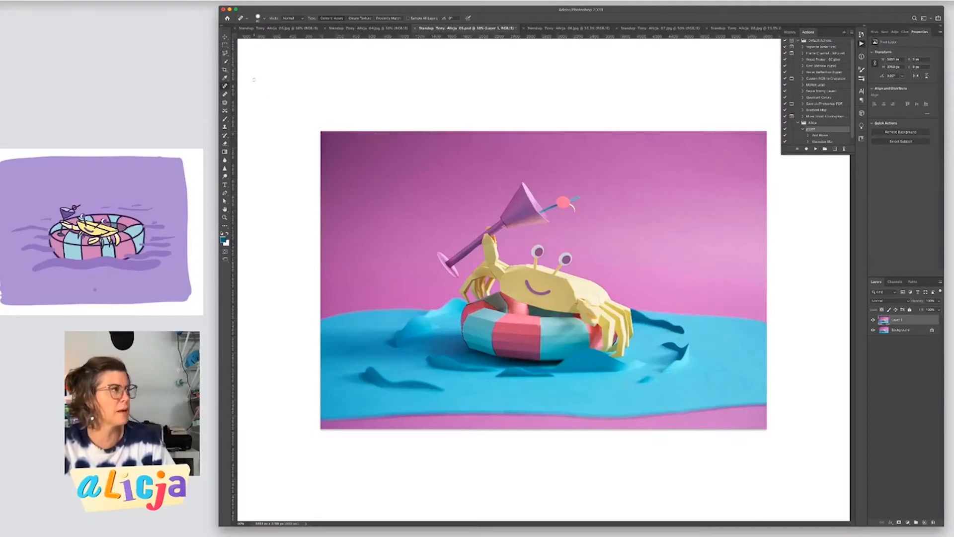
Quick-select the pink strip along the photo's lower edge and fill it with Content-Aware
key("w")
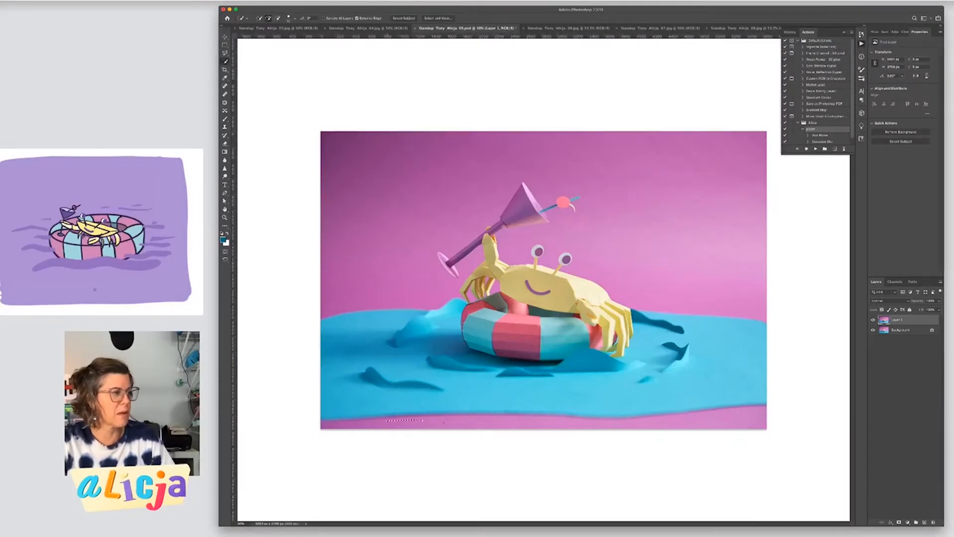
left_click_drag(650, 422, 728, 420)
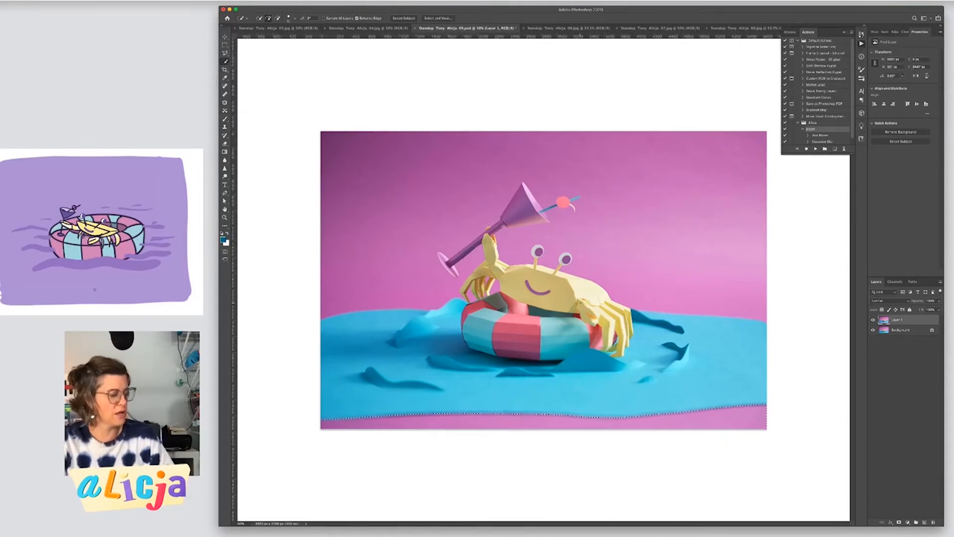
key("shift+F5")
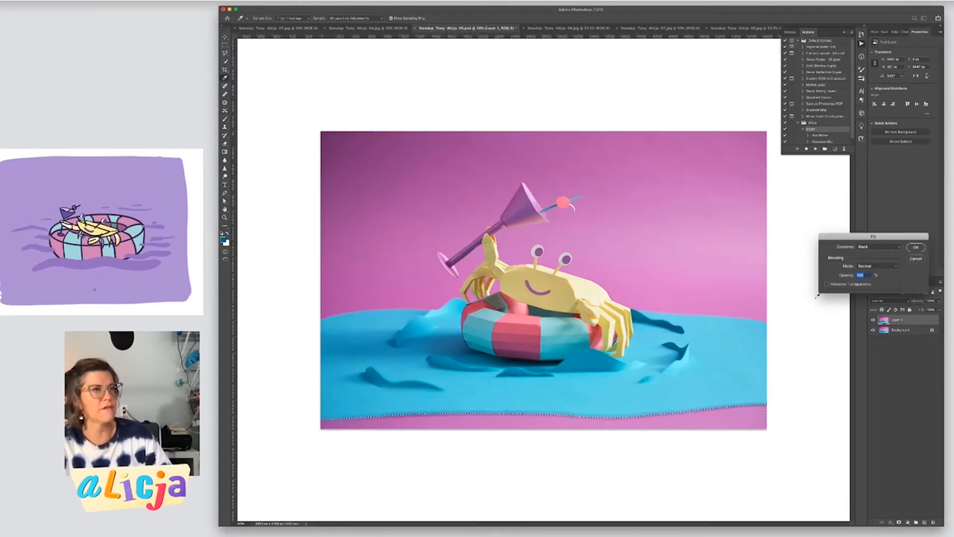
left_click(878, 247)
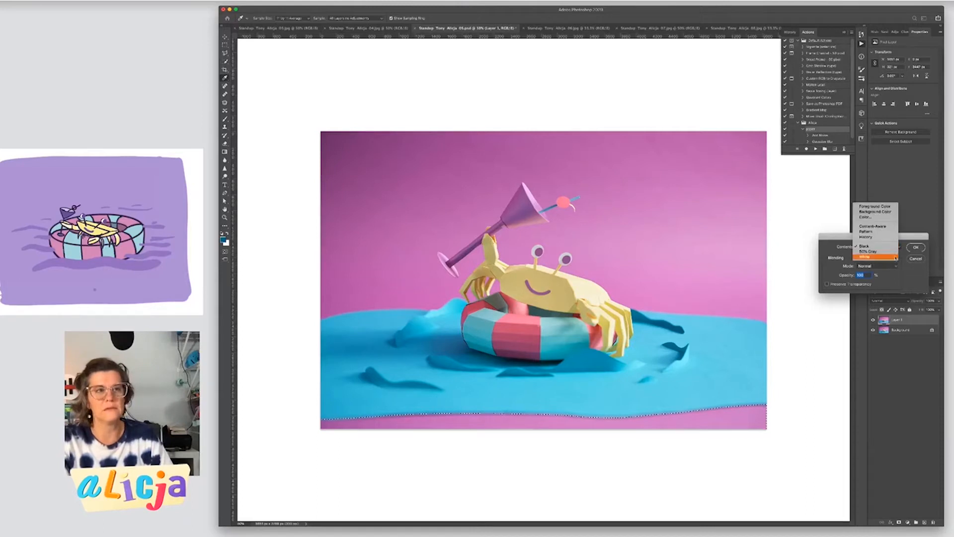
left_click(873, 226)
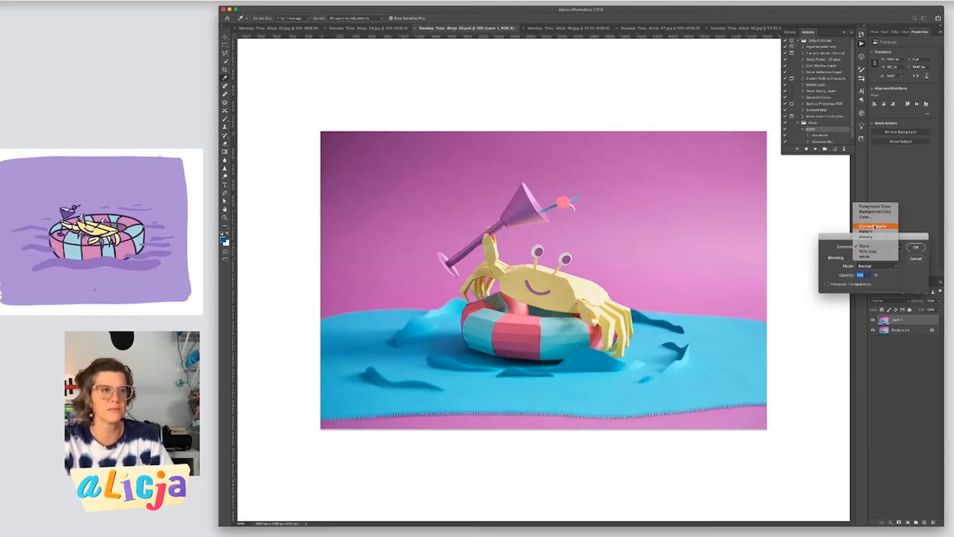
key("Return")
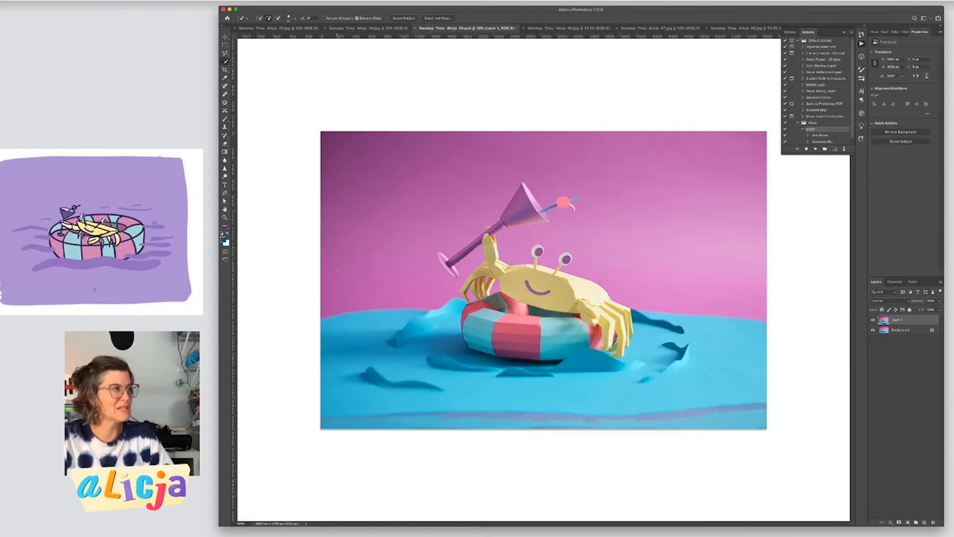
Clear the selection and clean up the leftover purple line in the water near the photo's lower edge with the Healing Brush
left_click(225, 53)
left_click(254, 52)
key("super+z")
key("ctrl+d")
key("j")
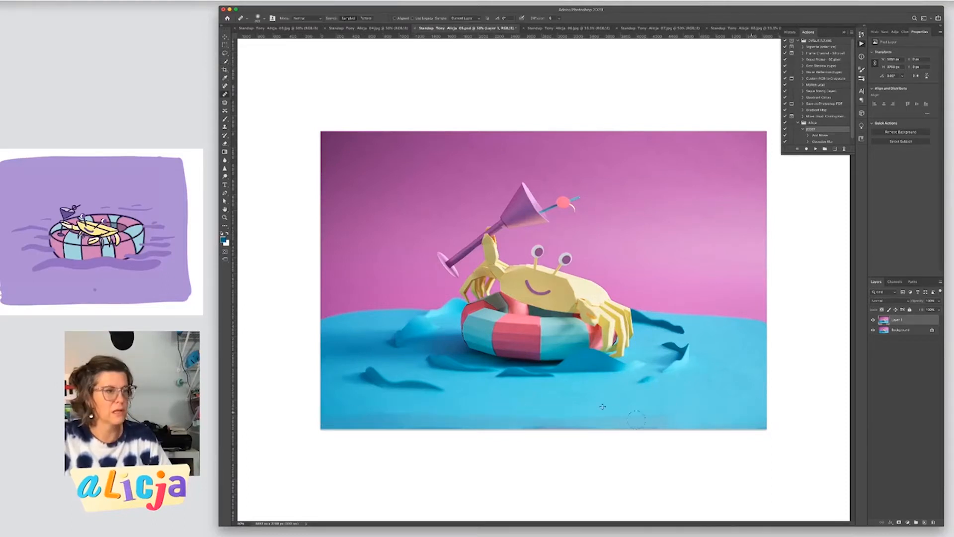
Try to heal the blemish where the swim ring's front pink and blue panels meet, and undo the stroke
left_click(533, 314, "super")
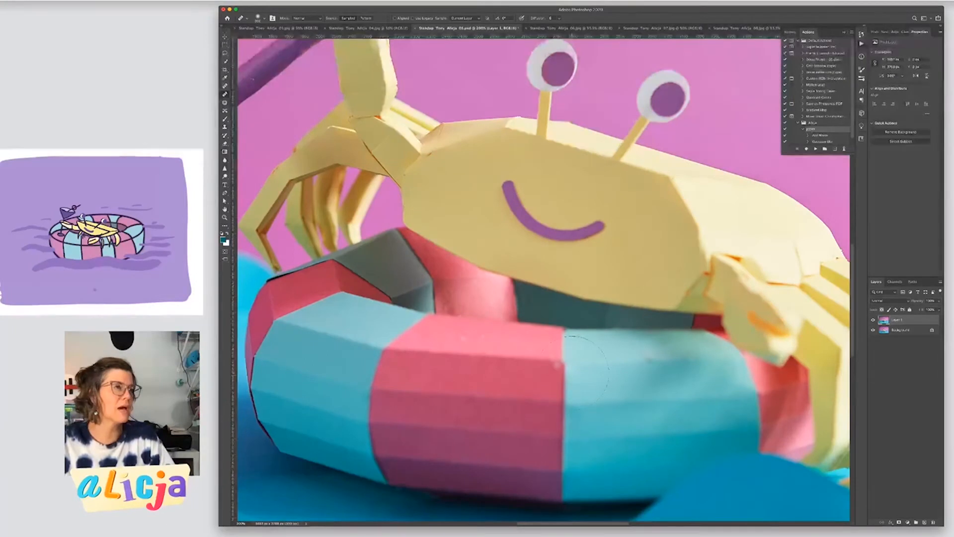
left_click_drag(563, 389, 571, 373)
key("super+z")
left_click(578, 367, "alt+super")
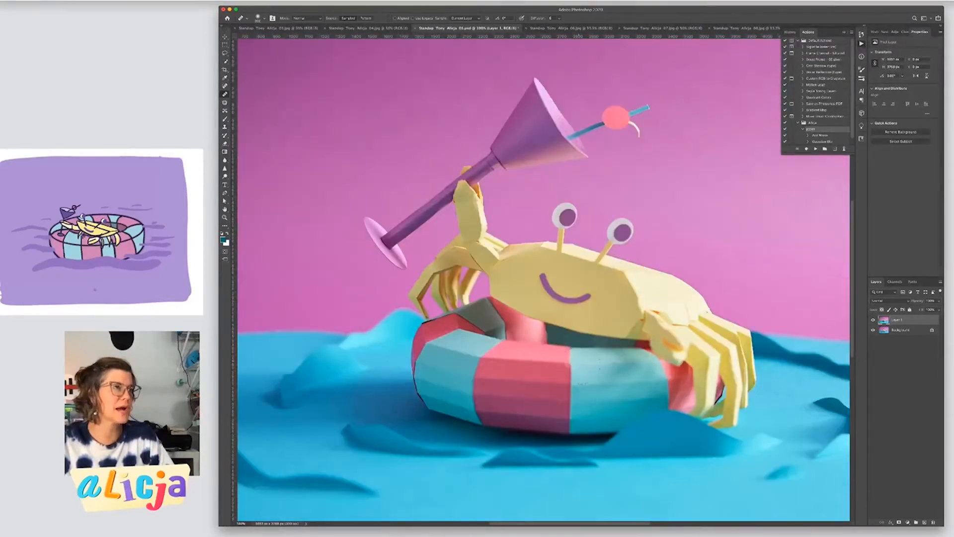
key("super+minus")
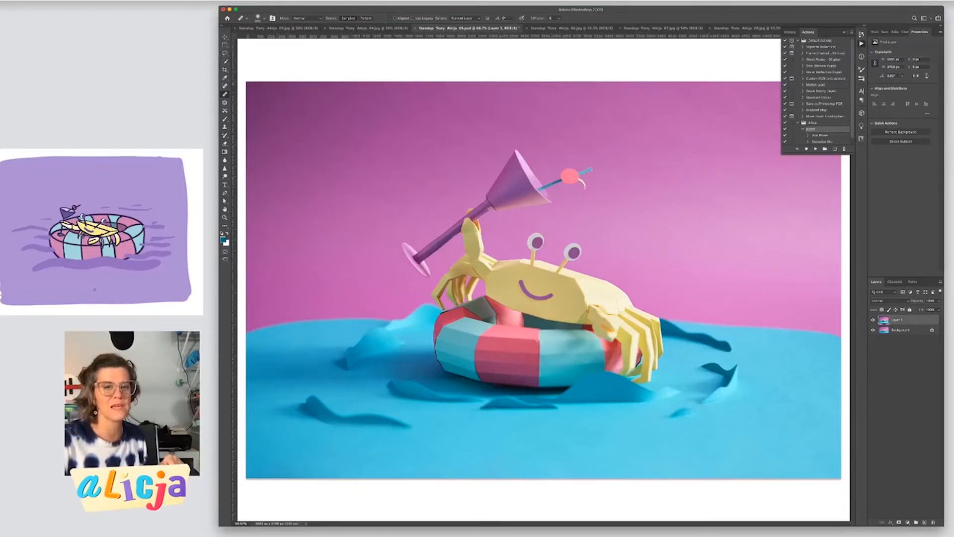
Heal the blemishes on the swim ring's front blue panel and switch to the Clone Stamp
scroll(544, 339, "up", 2)
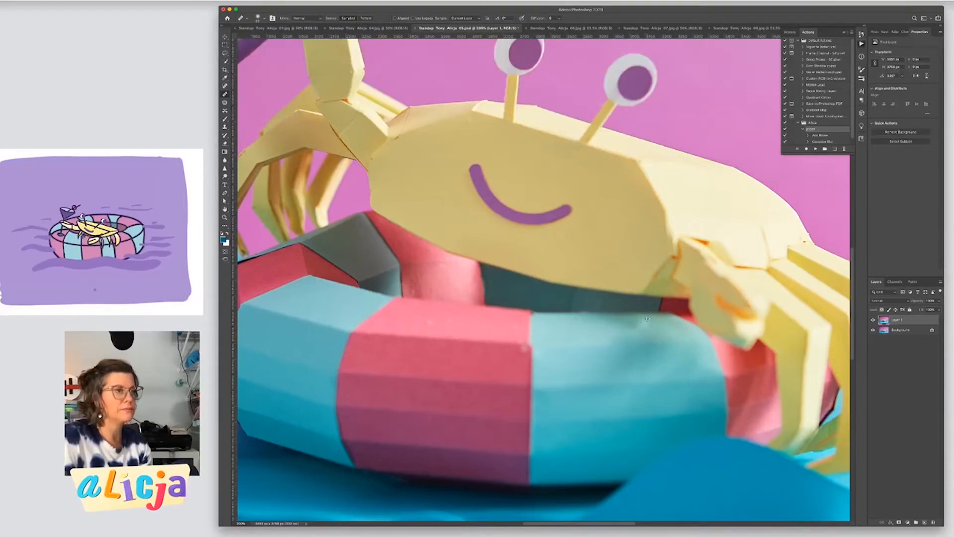
key("j")
left_click_drag(622, 332, 636, 331)
left_click(658, 365)
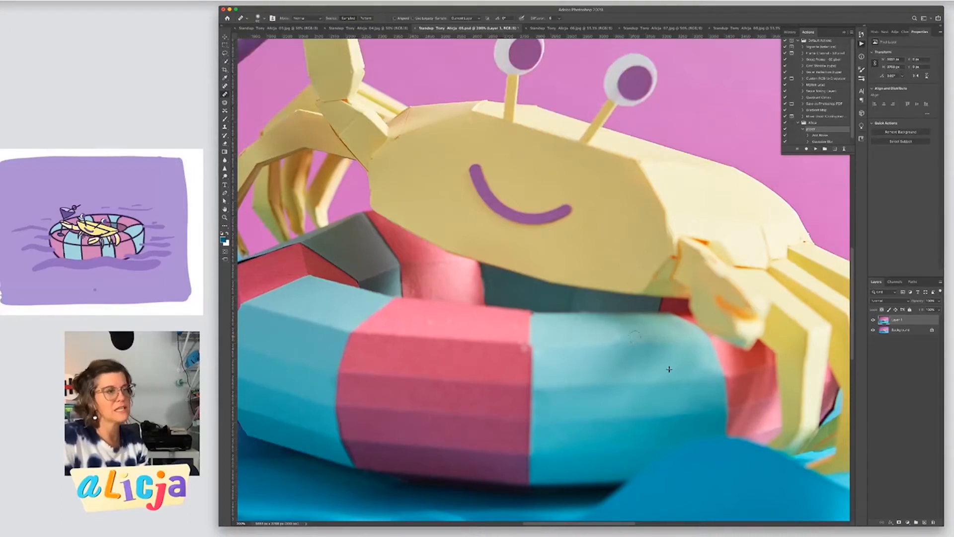
left_click_drag(505, 438, 593, 392)
key("shift+j")
key("s")
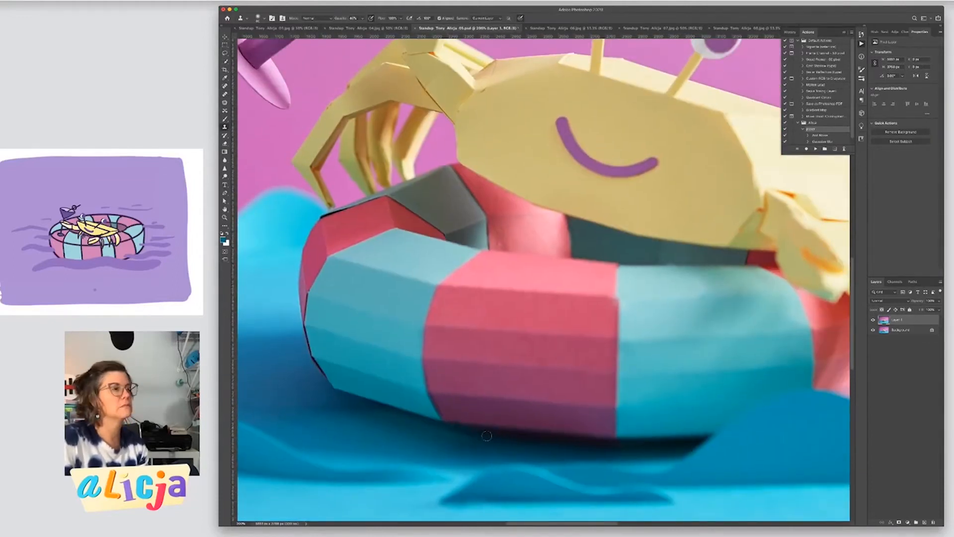
Move the flipped stem of the cocktail cherry so that it points up from the top of the cherry
key("super+minus")
left_click(424, 343, "super")
left_click_drag(559, 258, 560, 350)
left_click(529, 266, "super")
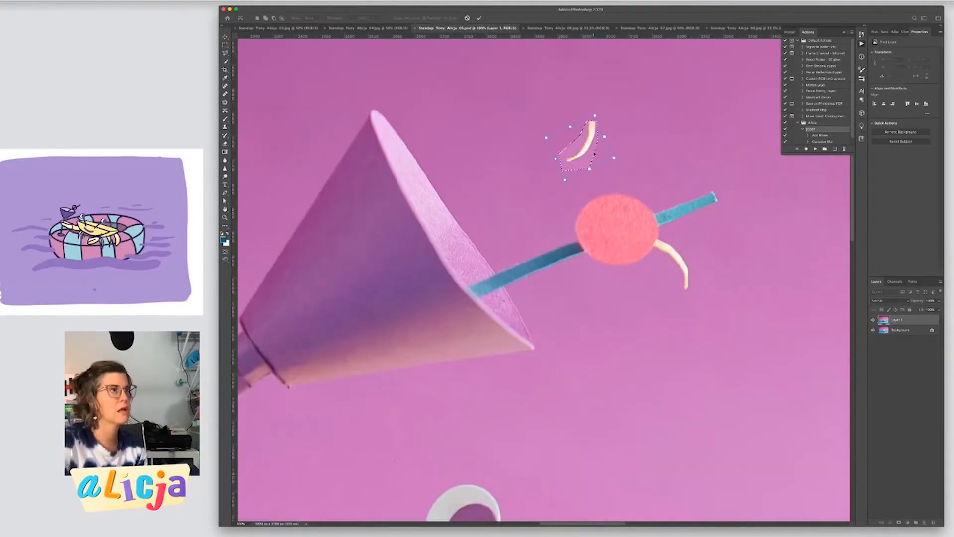
left_click_drag(576, 142, 640, 171)
key("super+plus")
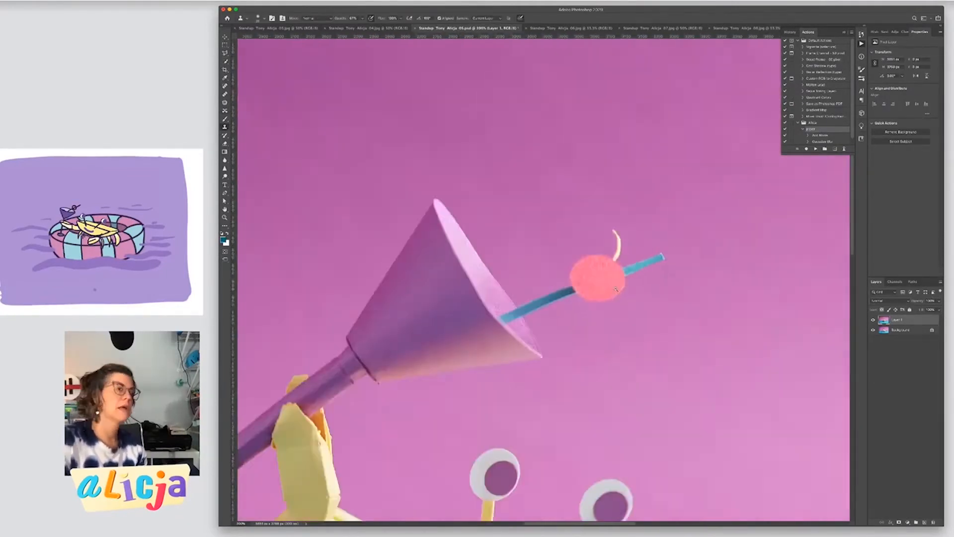
key("super+0")
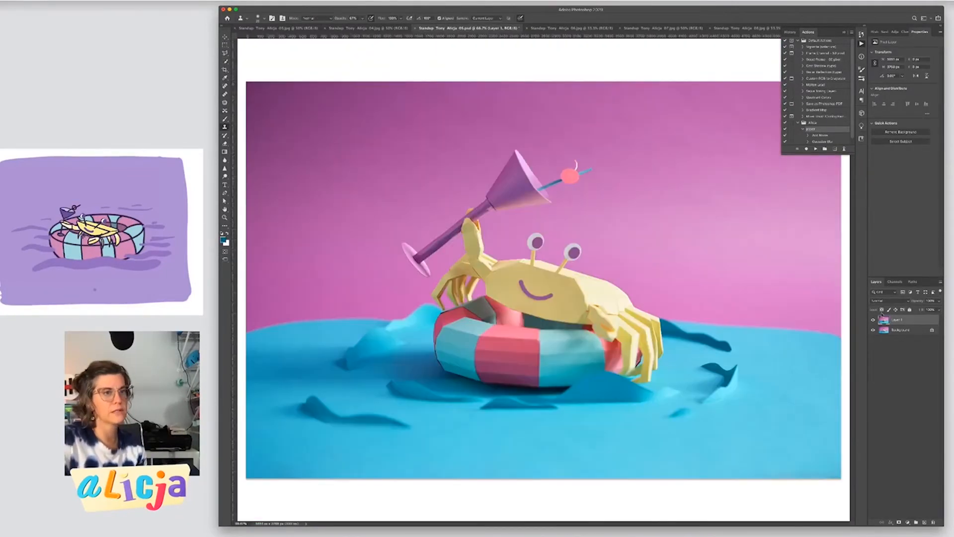
Toggle Layer 1's visibility to compare the retouched crab scene with the original photo
left_click(873, 321)
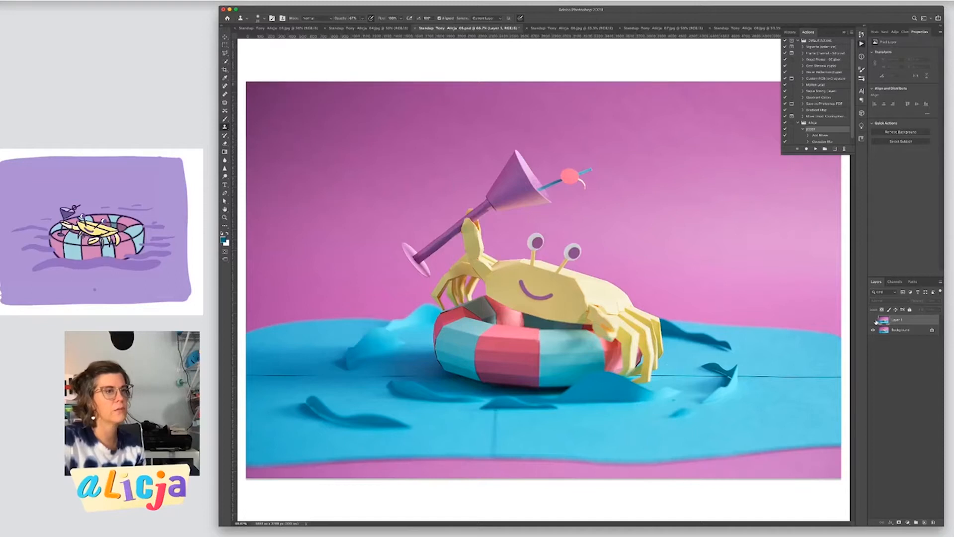
left_click(873, 320)
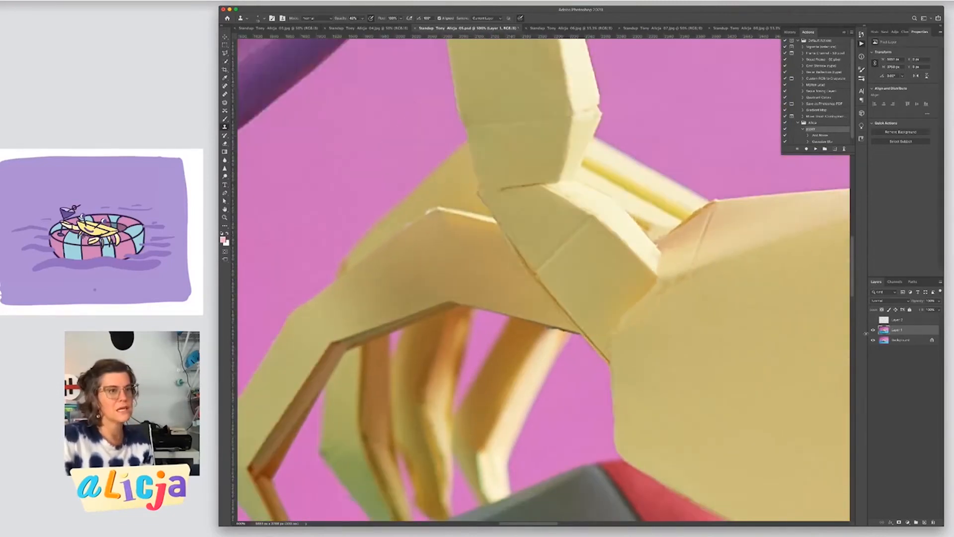
left_click(874, 330)
left_click(874, 330)
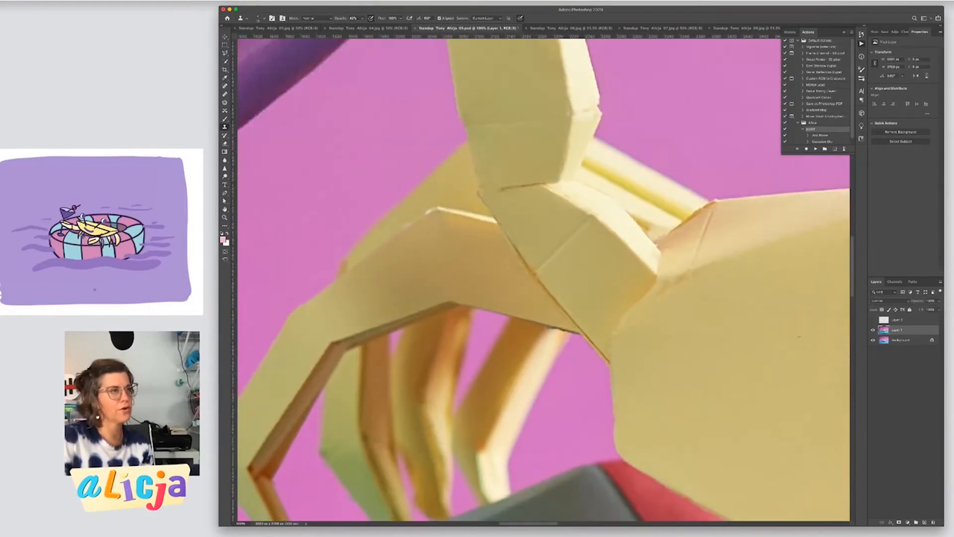
Undo the last clone stroke near the crab's left eye stalk and set the Clone Stamp's opacity to 100%
key("super+1")
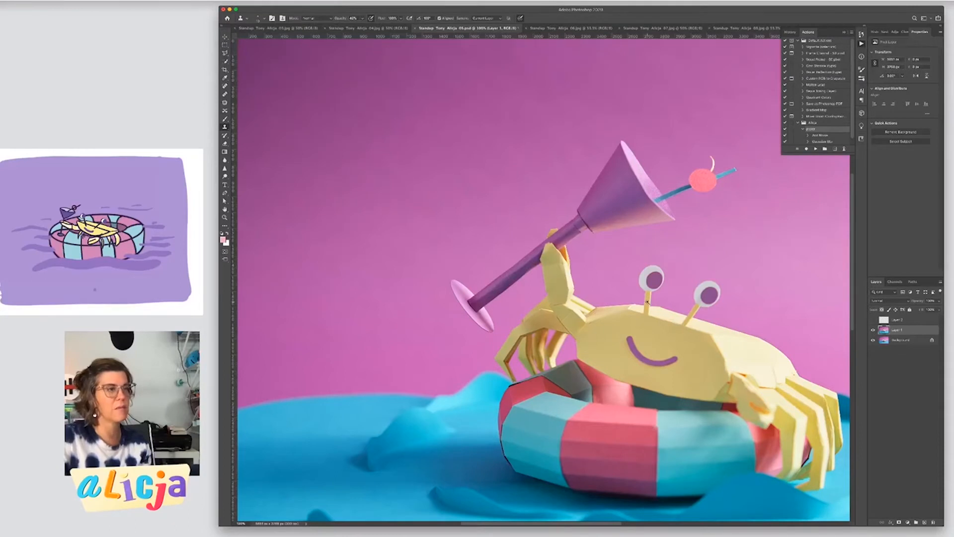
left_click_drag(650, 303, 741, 291)
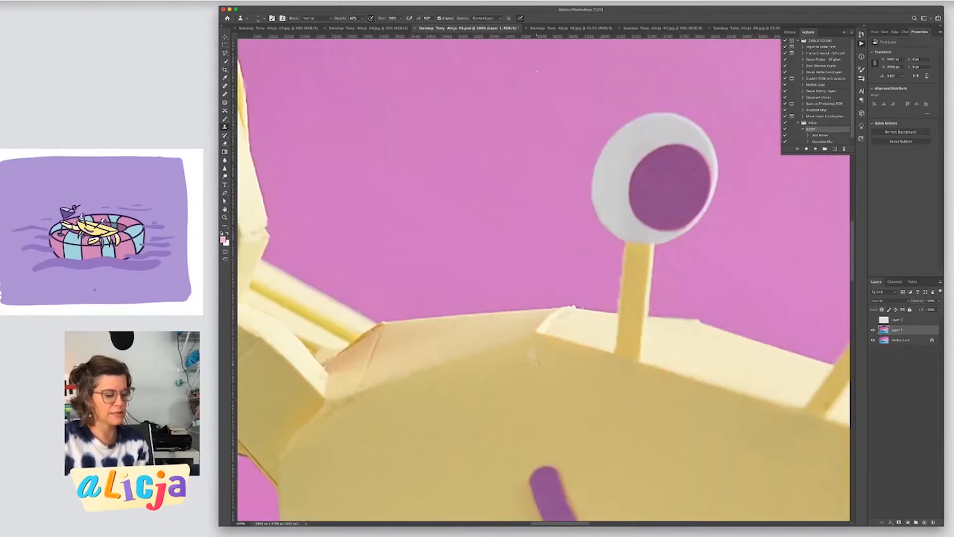
key("super+z")
key("0")
left_click_drag(724, 373, 579, 229)
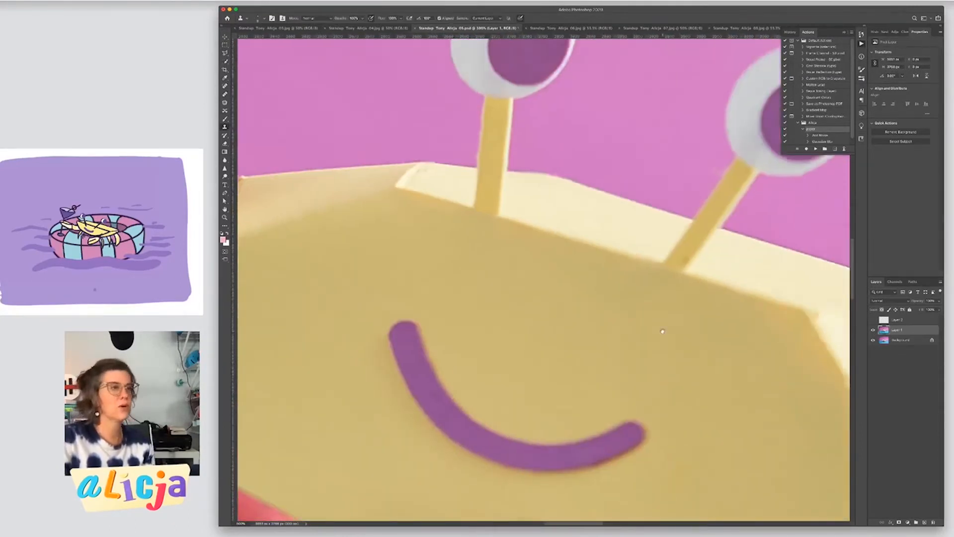
left_click_drag(622, 269, 559, 331)
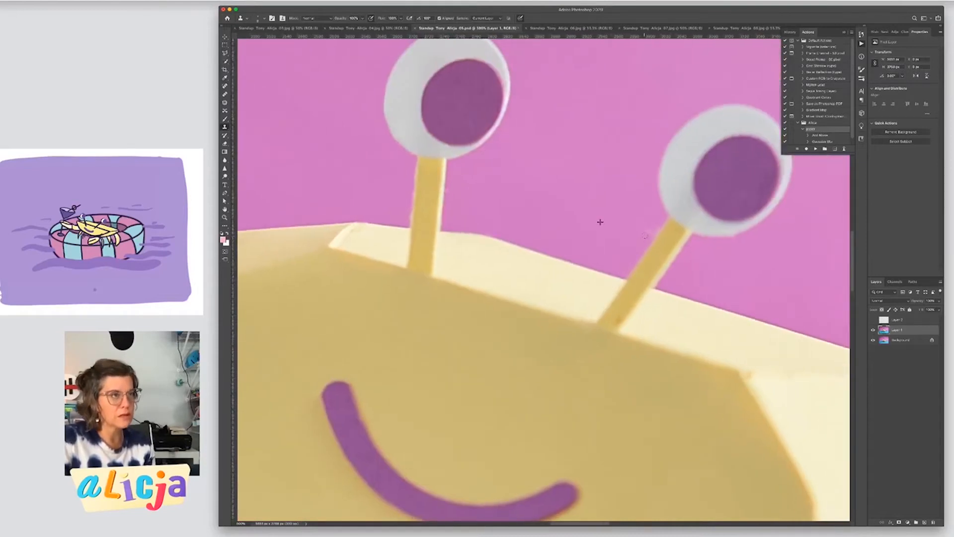
Clone away the rough edge along the crab's right eye stalk and at the shell's corner beside it
left_click_drag(655, 227, 653, 225)
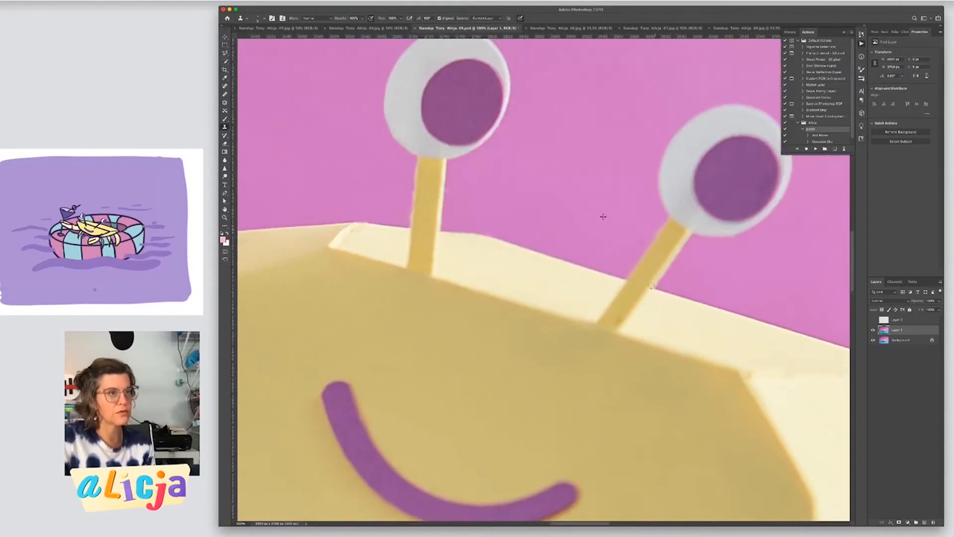
left_click_drag(680, 349, 548, 264)
left_click(657, 271, "alt")
left_click_drag(617, 290, 646, 294)
scroll(619, 325, "down", 2)
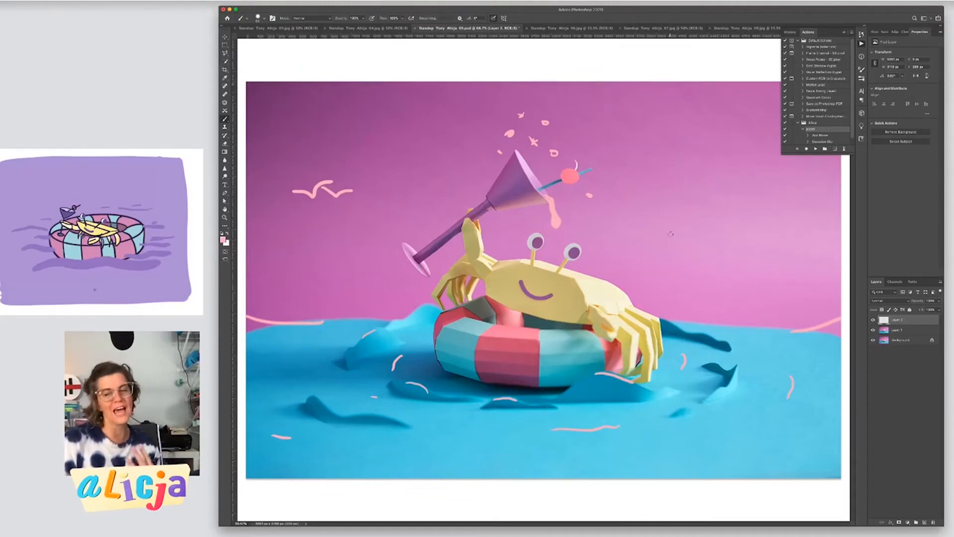
Sketch pink mountains and a steamship with smoke, cabins and an anchor along the horizon on Layer 2, and hide the layer
left_click_drag(257, 238, 269, 219)
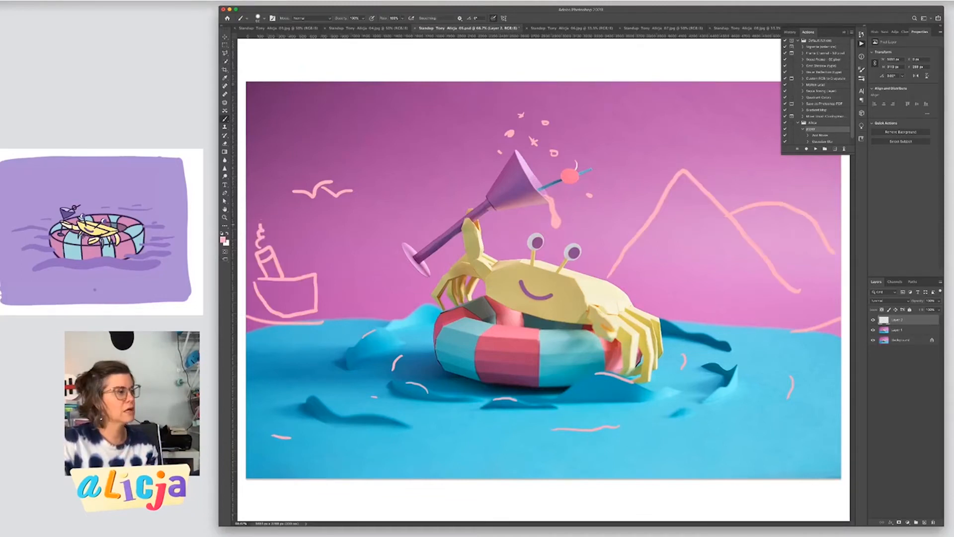
mouse_move(276, 263)
left_mouse_down()
mouse_move(299, 254)
mouse_move(301, 276)
mouse_move(300, 259)
left_mouse_up()
left_click_drag(284, 267, 300, 268)
left_click_drag(271, 289, 271, 304)
left_click_drag(268, 299, 279, 299)
left_click_drag(301, 288, 308, 292)
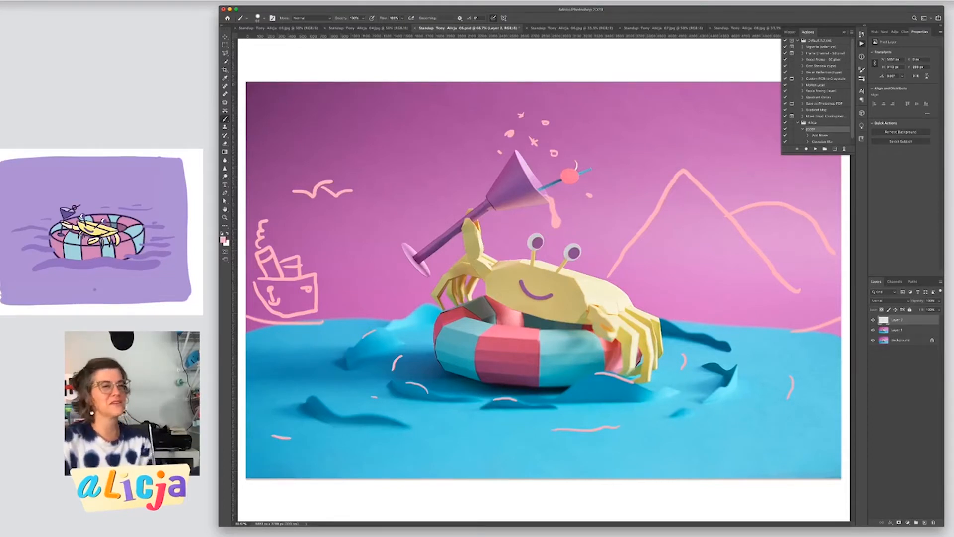
left_click(873, 320)
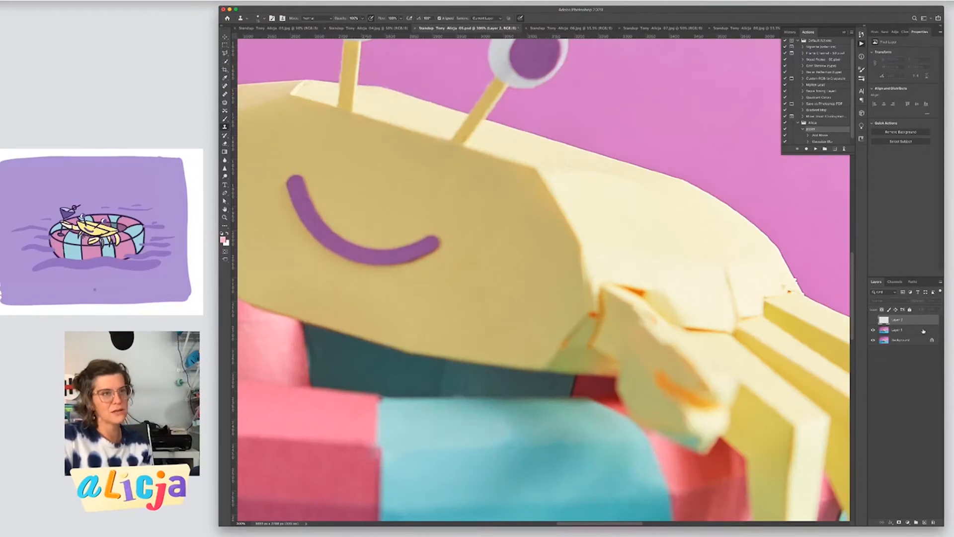
On Layer 1, retouch the seam on the crab's pale shell side and the orange gaps around its front claw by healing and cloning
left_click(915, 331)
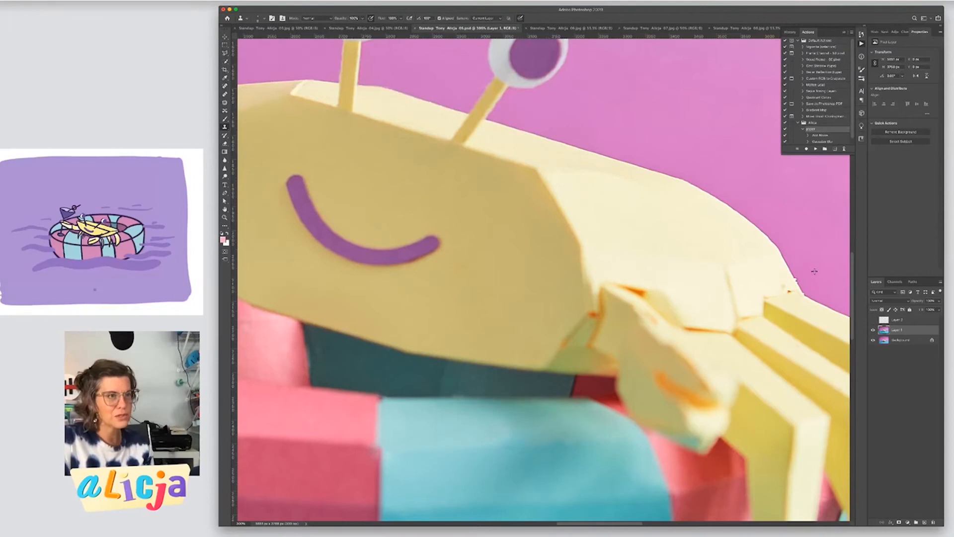
key("j")
left_click(629, 274, "alt")
mouse_move(620, 284)
left_mouse_down()
mouse_move(648, 294)
mouse_move(665, 341)
left_mouse_up()
key("s")
left_click(224, 160)
key("s")
left_click_drag(593, 315, 566, 343)
left_click_drag(668, 309, 657, 298)
key("j")
left_click_drag(598, 287, 594, 308)
key("s")
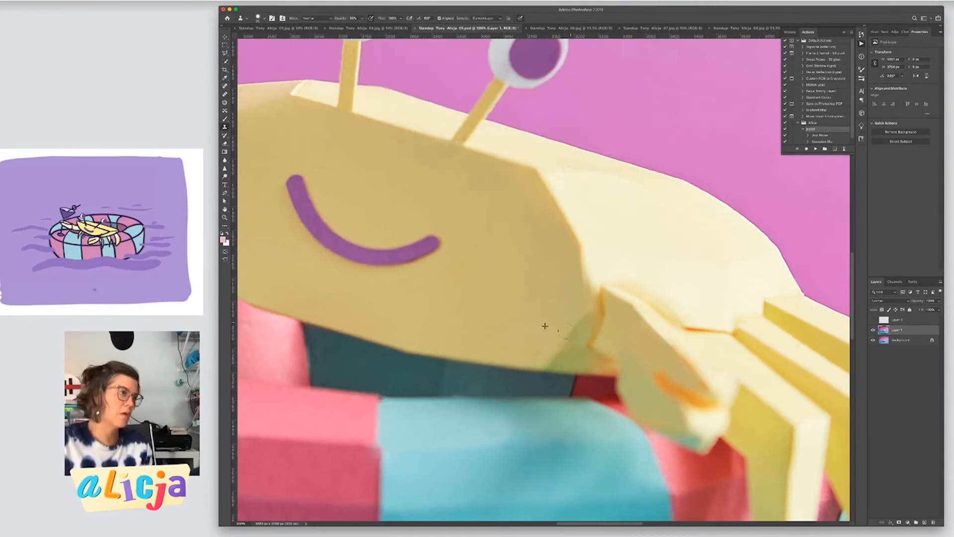
Lasso the discoloured shell area beside the front claw, clone clean paper over it, and clear the selection
key("super+plus")
key("l")
left_click(578, 273)
left_click(523, 354)
left_click(606, 360)
left_click(616, 338)
key("s")
key("super+d")
Switch to the Blur tool and add a new layer above the retouched crab layer
scroll(592, 285, "left", 3)
left_click(224, 160)
key("super+minus")
key("super+minus")
key("super+minus")
key("super+minus")
left_click(925, 522)
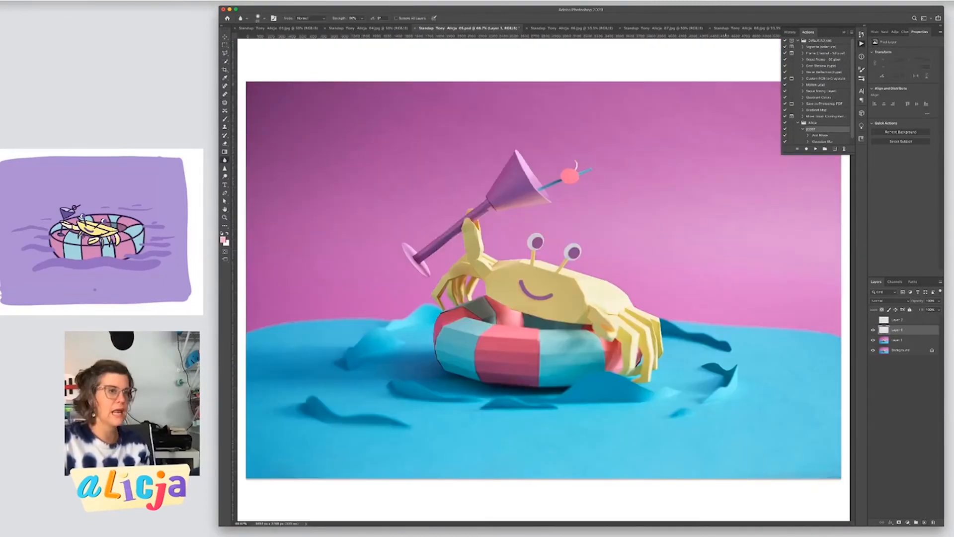
Copy the drooping right end of the horizon from Layer 1 onto its own layer and show the layers beneath it
left_click(714, 316, "super")
left_click(777, 320, "super")
left_click_drag(778, 319, 511, 302)
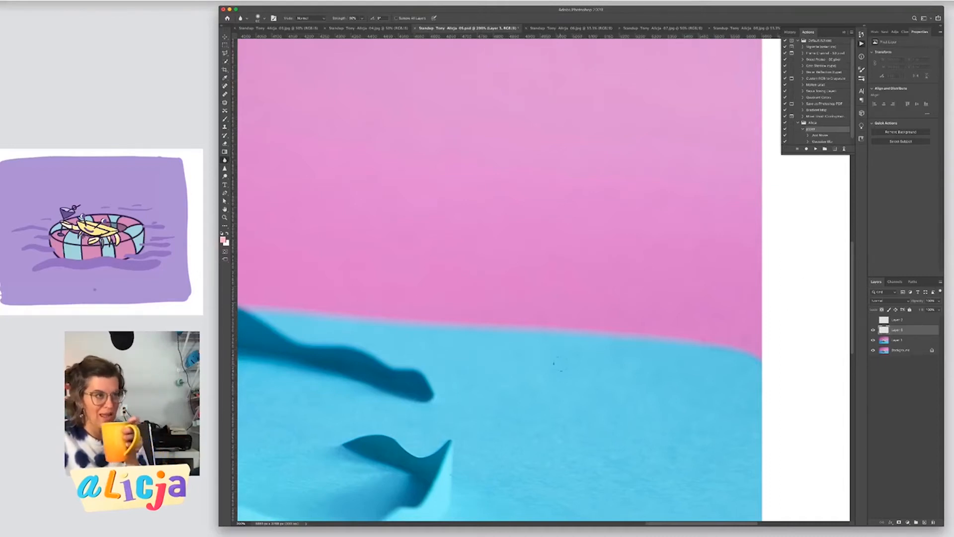
left_click(903, 341)
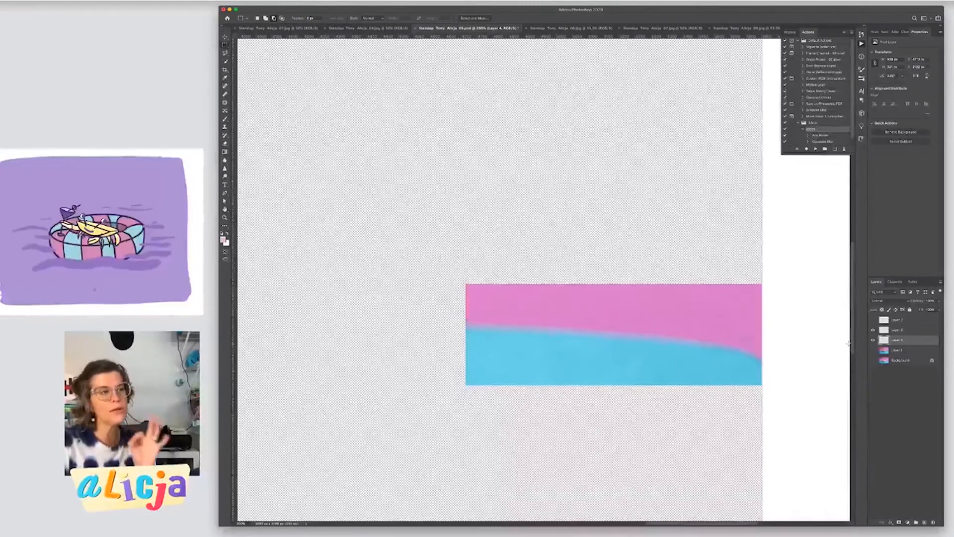
left_click(873, 350)
left_click(873, 360)
Warp the copied horizon strip so that the water line curves upward toward the photo's right edge
key("super+t")
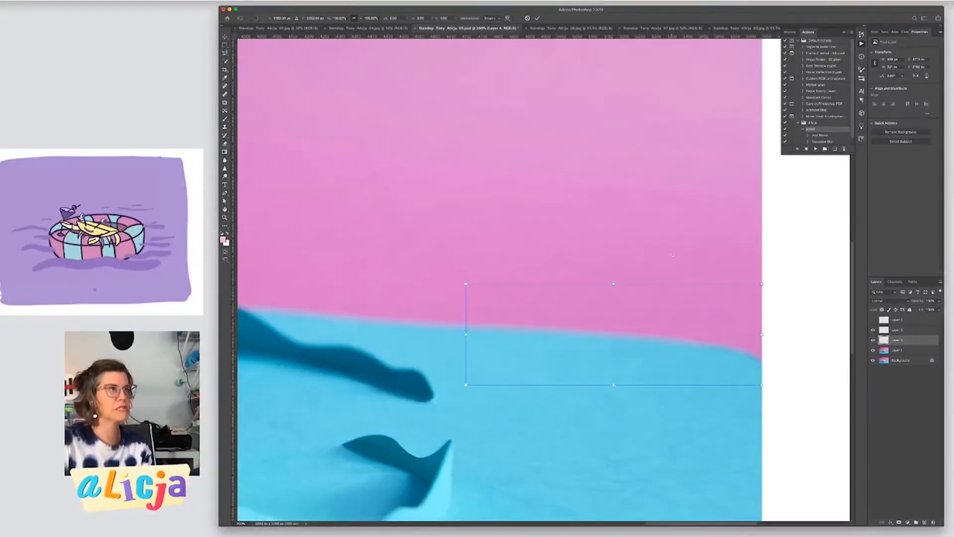
left_click(507, 19)
left_click_drag(762, 283, 754, 193)
left_click_drag(726, 326, 726, 285)
key("Return")
key("super+minus")
key("super+minus")
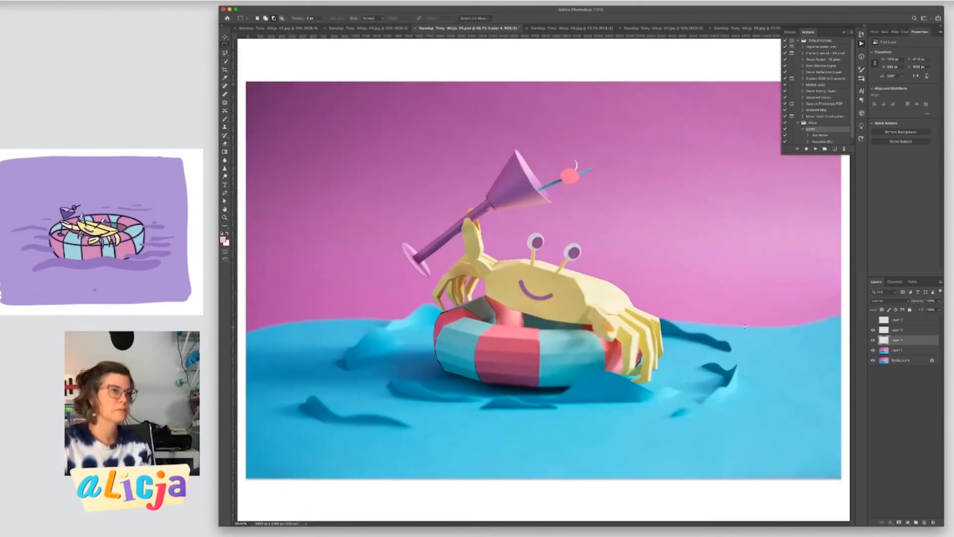
Refine the horizon patch's warp and merge the patch into the layer below
left_click_drag(759, 294, 761, 288)
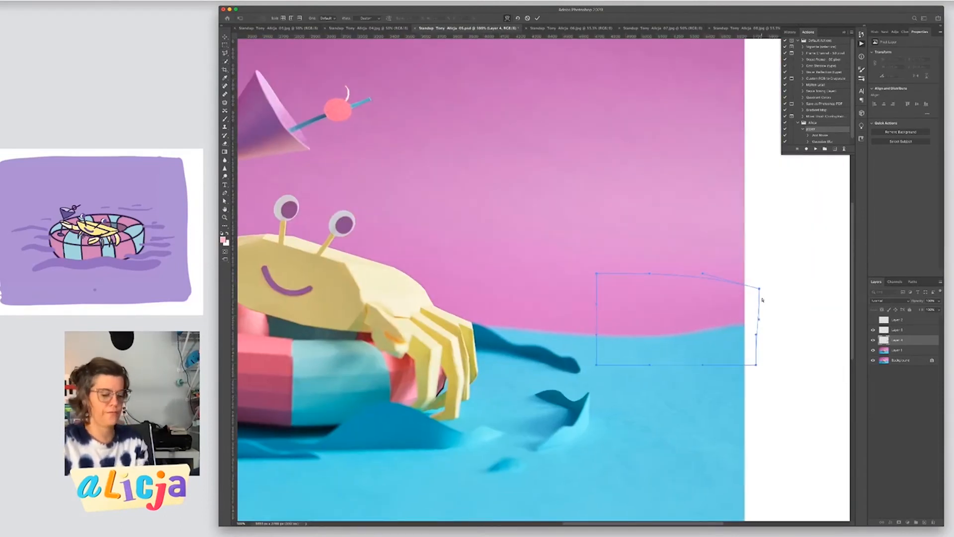
key("Return")
left_click(873, 340)
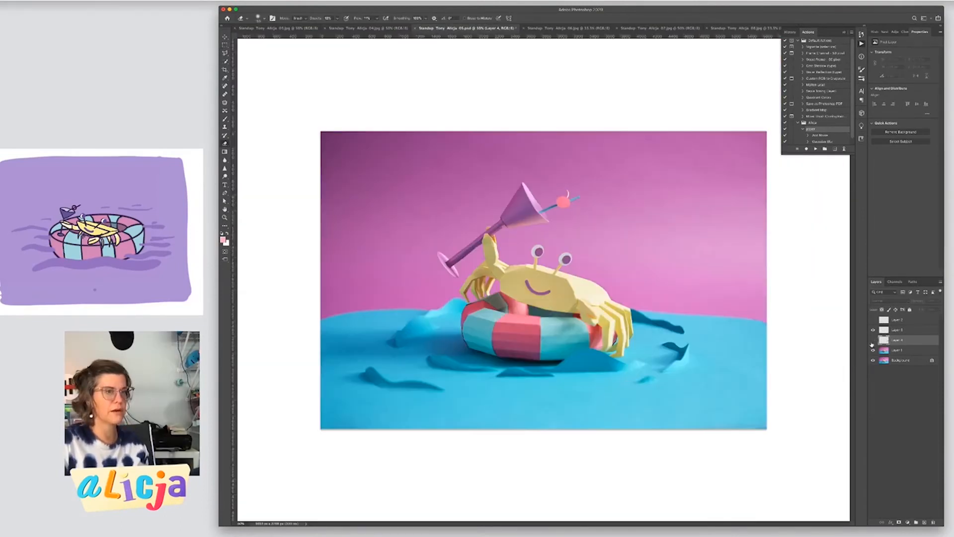
left_click(873, 340)
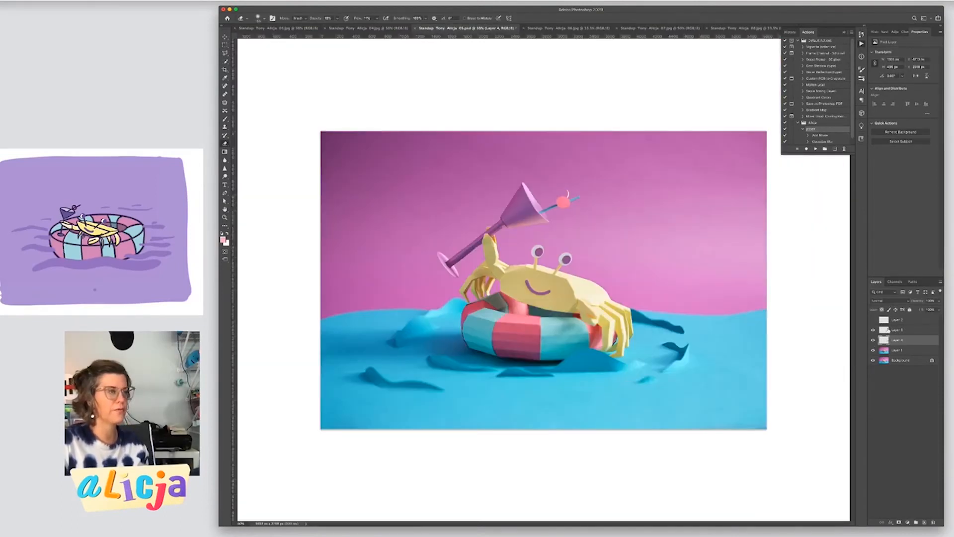
key("super+e")
key("m")
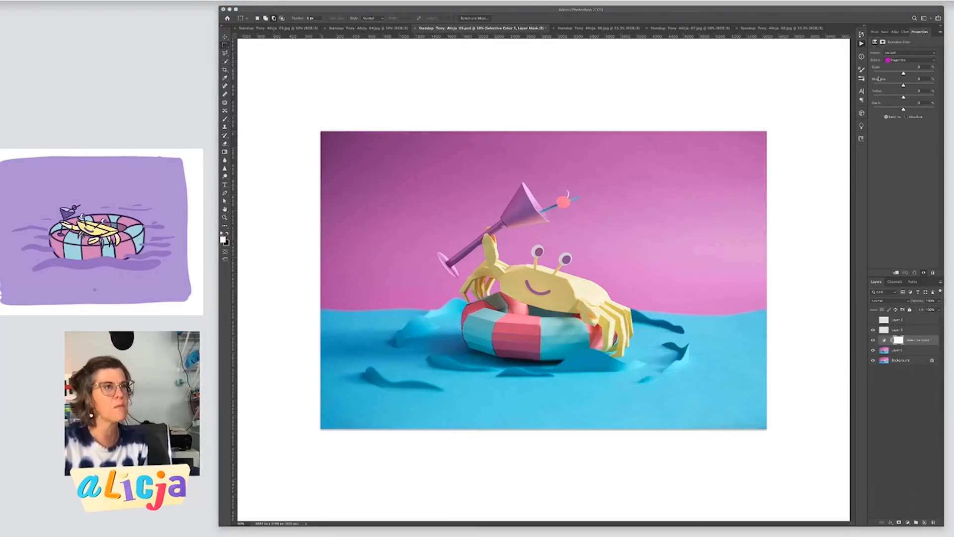
In the Selective Color adjustment, raise cyan and yellow and lower black for the magentas
left_click(886, 74)
left_click_drag(884, 74, 922, 74)
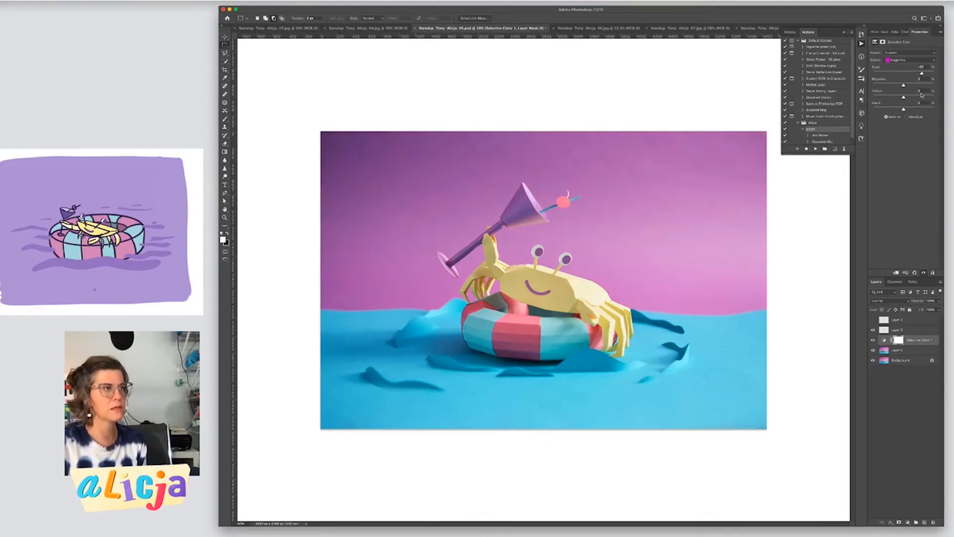
left_click(920, 96)
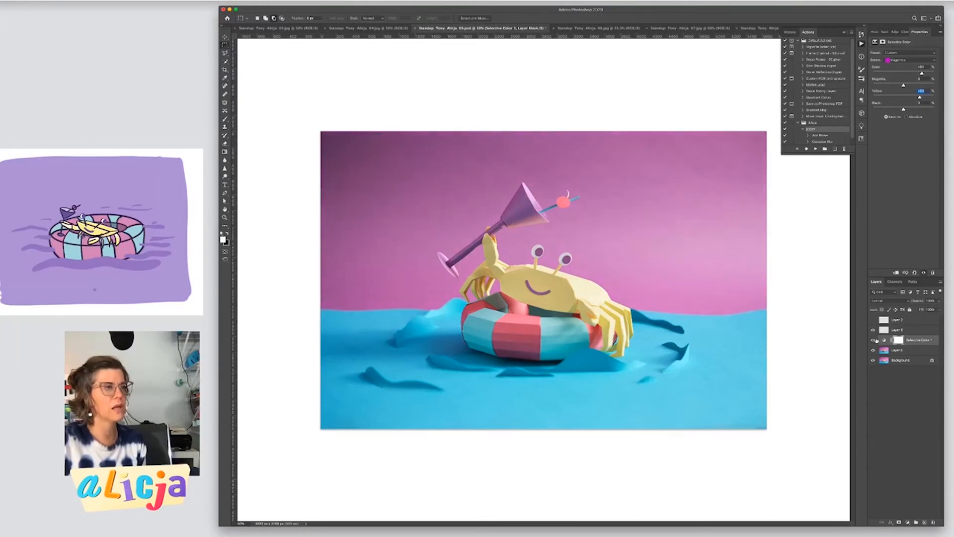
left_click_drag(904, 109, 897, 109)
Adjust yellow and black for the Selective Color yellows, and boost the yellows' saturation with a Hue/Saturation layer
left_click(903, 61)
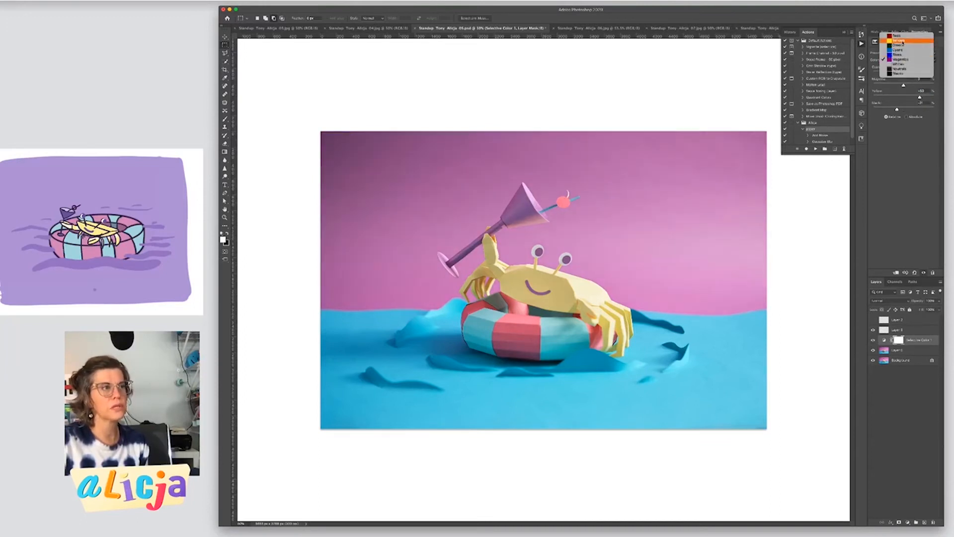
left_click(899, 40)
left_click(886, 97)
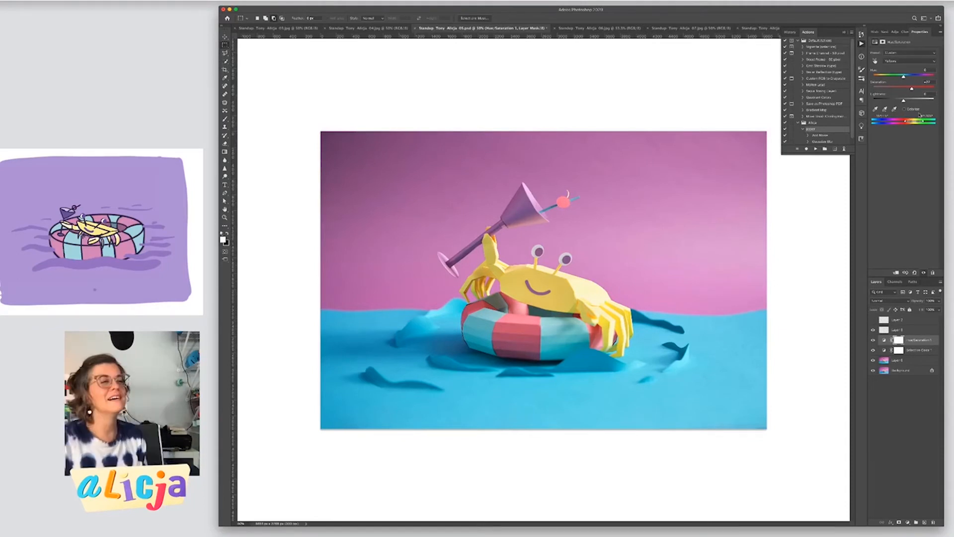
Lower magenta and yellow for the cyans in the Selective Color adjustment
left_click(916, 351)
left_click(902, 59)
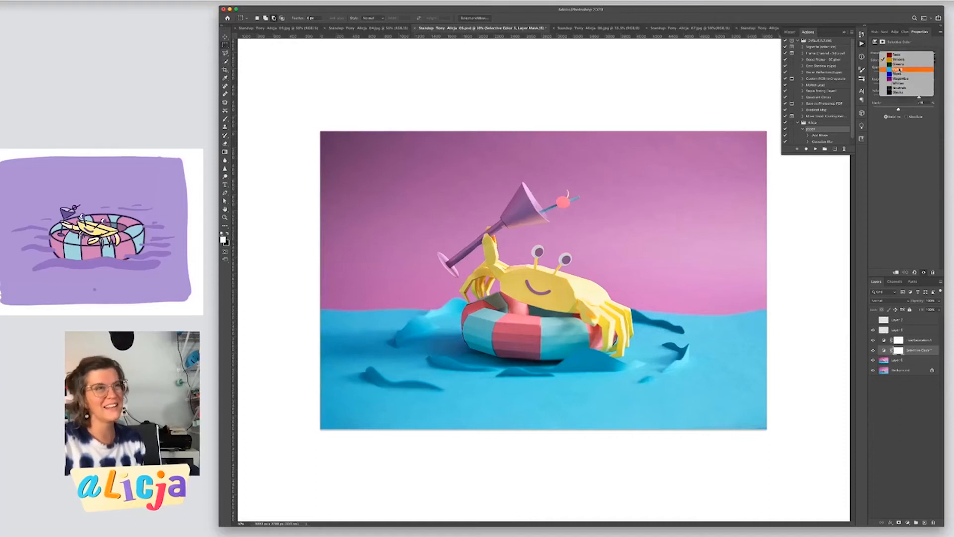
left_click(900, 69)
left_click_drag(888, 72, 888, 73)
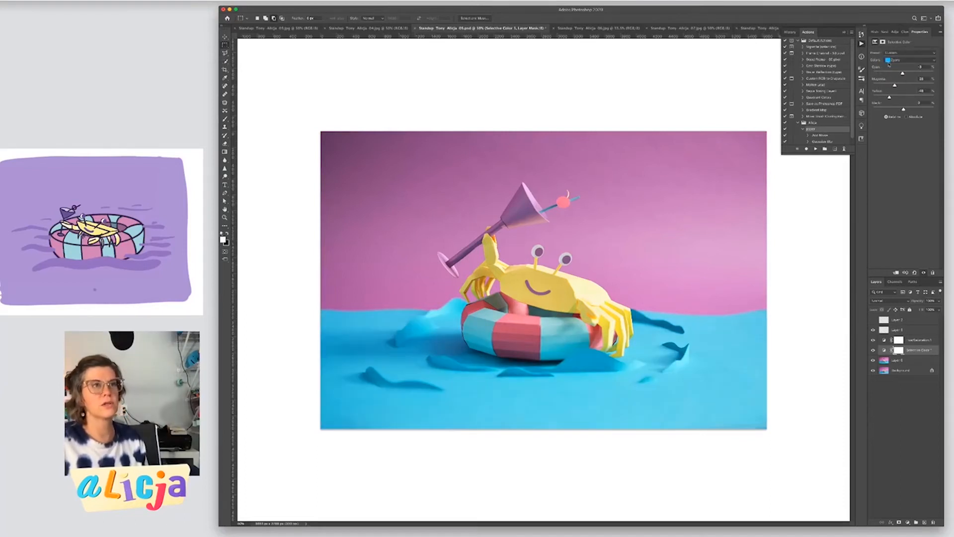
Raise black for the Selective Color reds and shift the magentas' hue toward purple in the Hue/Saturation layer
left_click(905, 59)
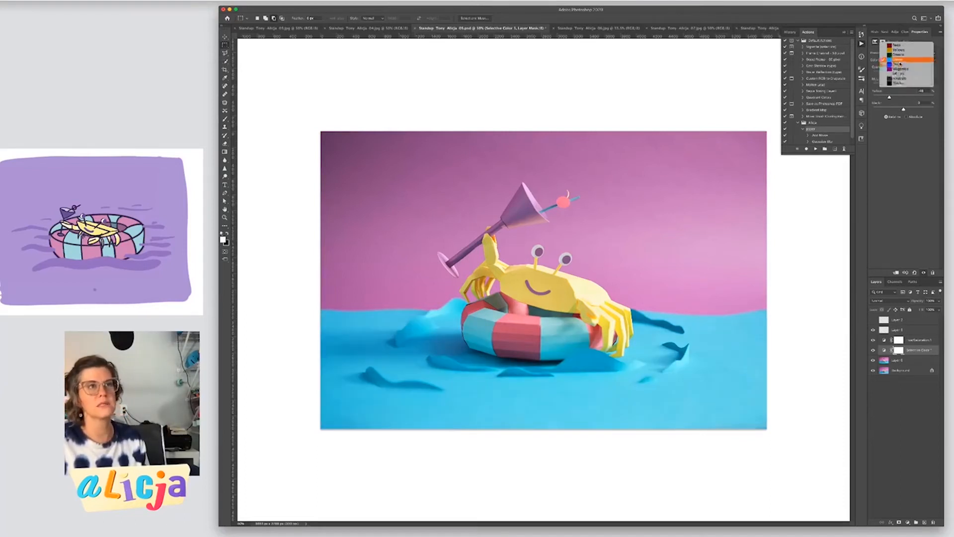
left_click(900, 46)
left_click_drag(915, 108, 913, 108)
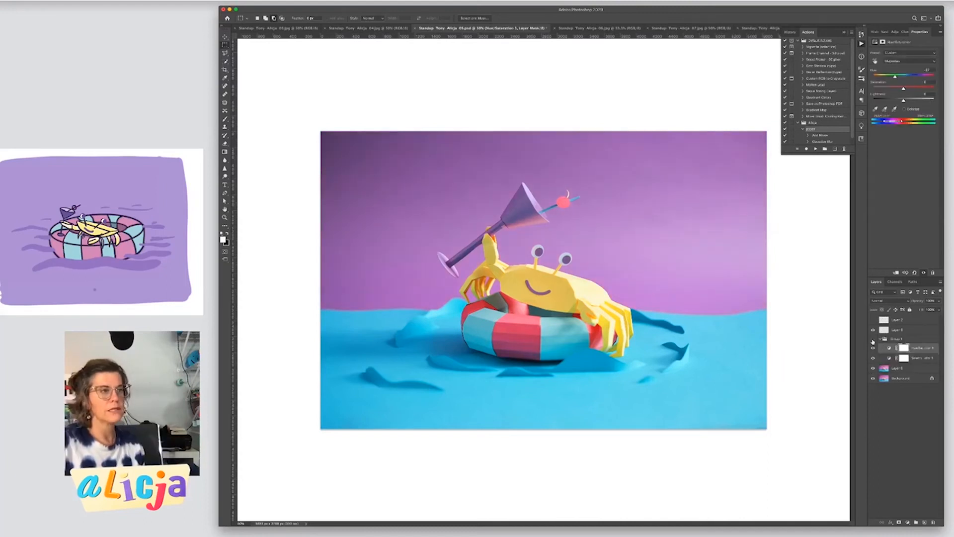
Toggle the visibility of Group 1 to compare the scene with and without the colour adjustments
left_click(873, 340)
left_click(873, 341)
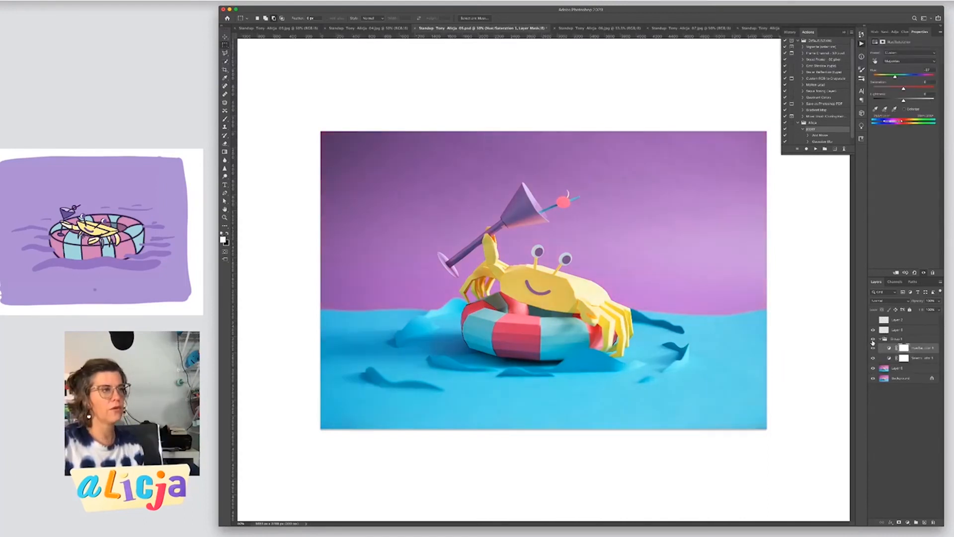
left_click(872, 341)
left_click(873, 341)
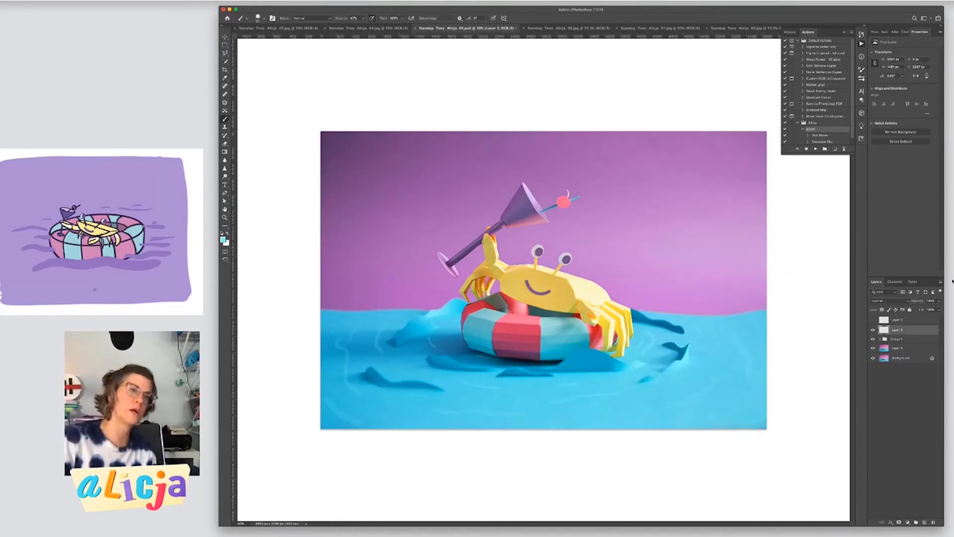
Rename the layer holding the painted water ripples as Ripples
double_click(898, 329)
type("rip")
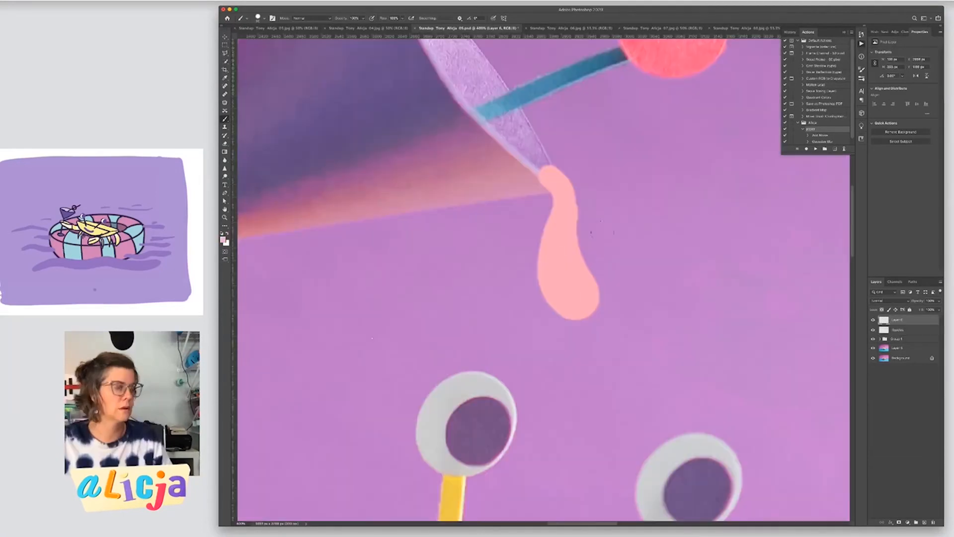
Trim the pink drip to a narrow neck where it leaves the cocktail glass's rim, and soften its edge
right_click(614, 164)
mouse_move(547, 177)
left_mouse_down()
mouse_move(555, 195)
mouse_move(563, 184)
left_mouse_up()
key("e")
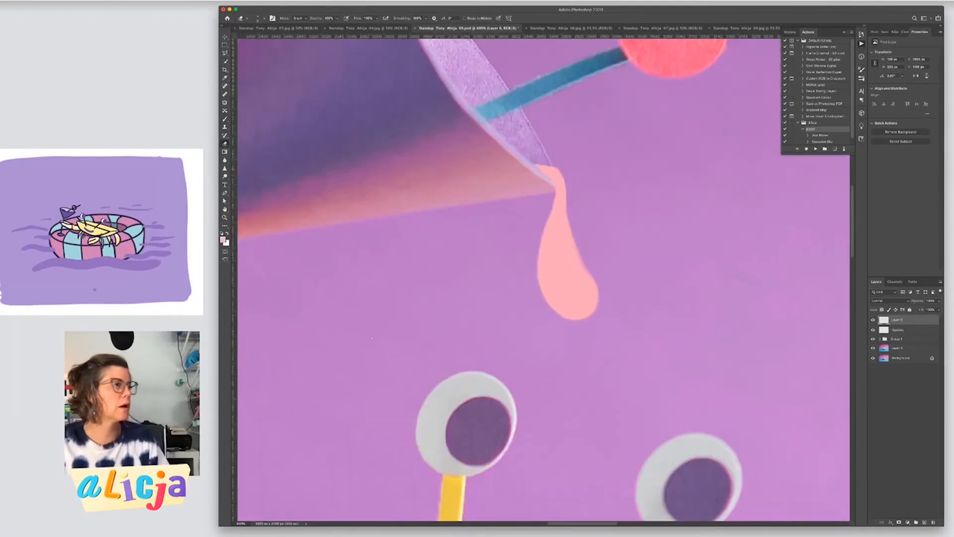
left_click(225, 159)
left_click(545, 173)
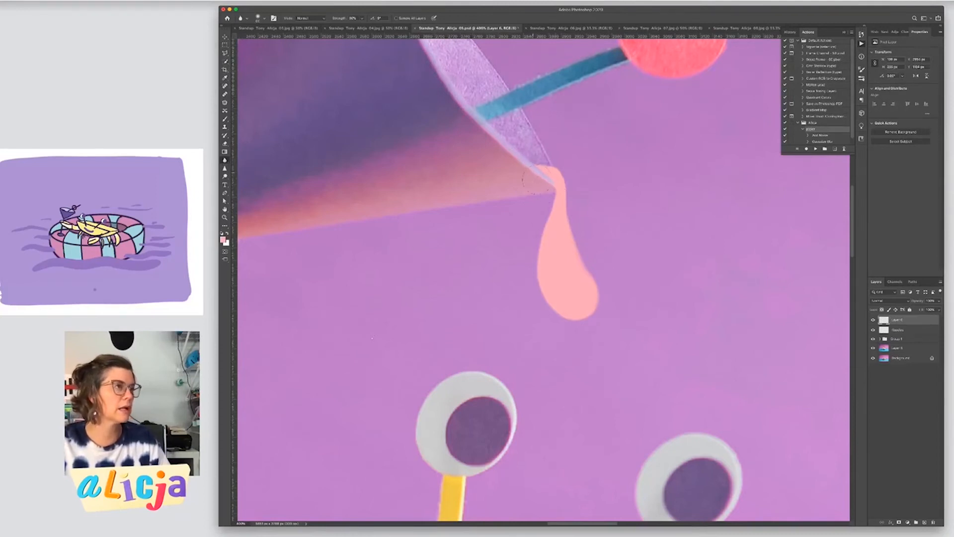
key("e")
key("super+0")
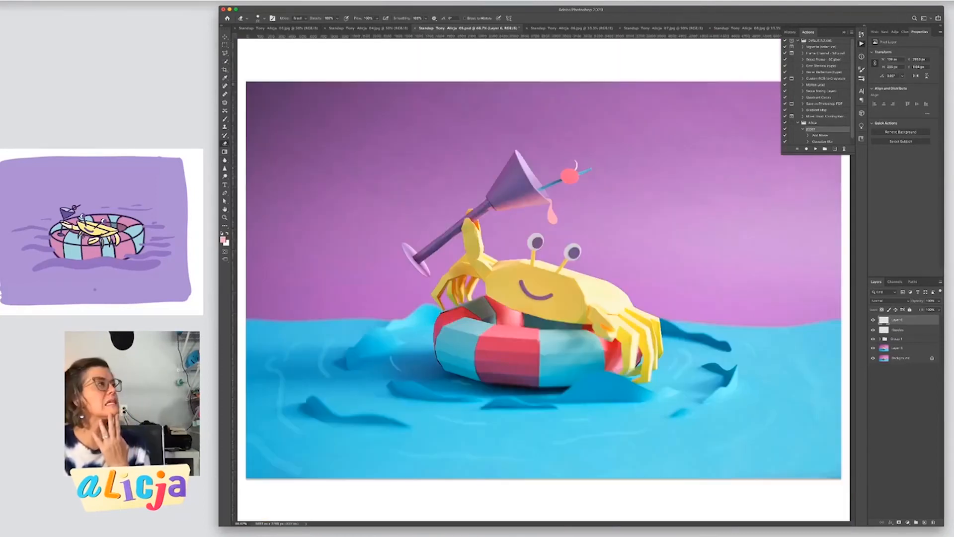
Colorize the pink cocktail drip bright blue with a Hue/Saturation adjustment
left_click(47, 0)
mouse_move(63, 16)
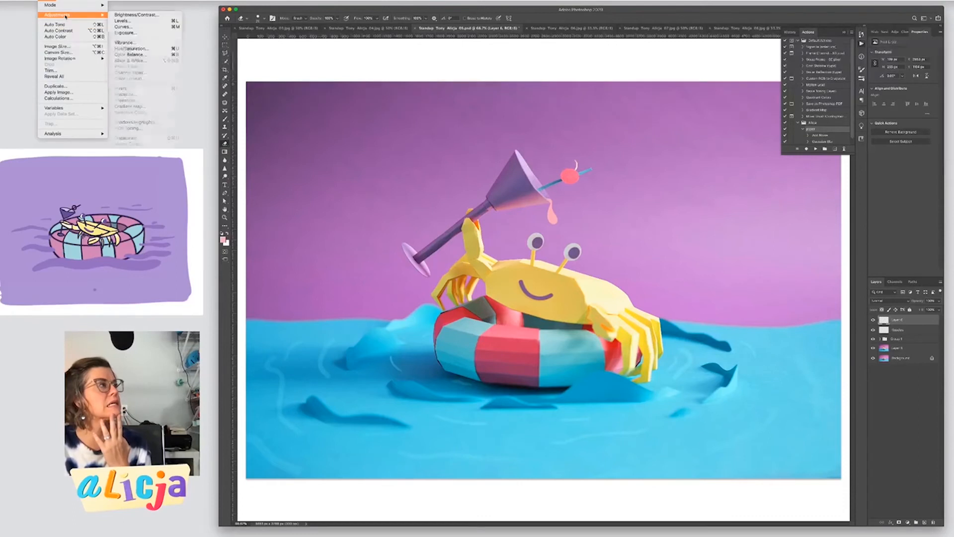
left_click(133, 48)
left_click_drag(582, 214, 687, 224)
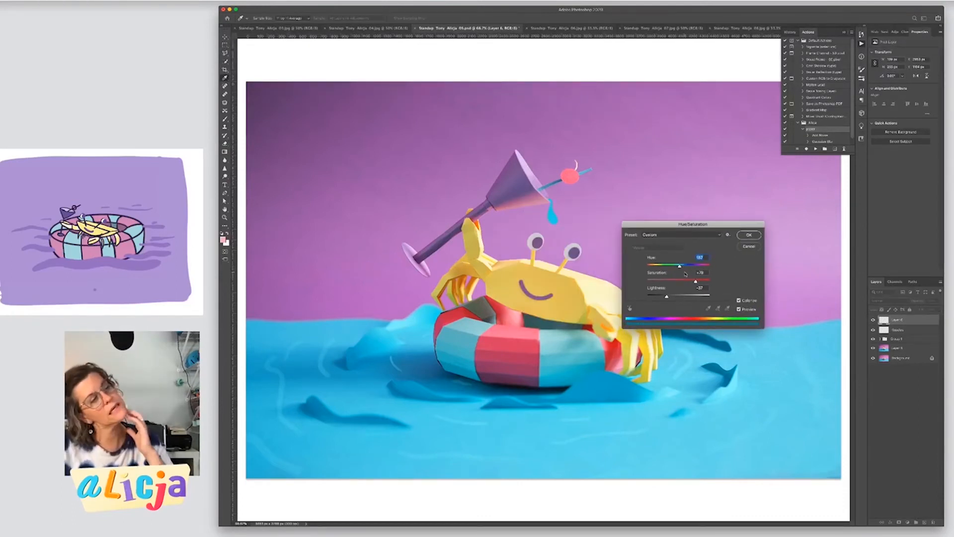
left_click(749, 235)
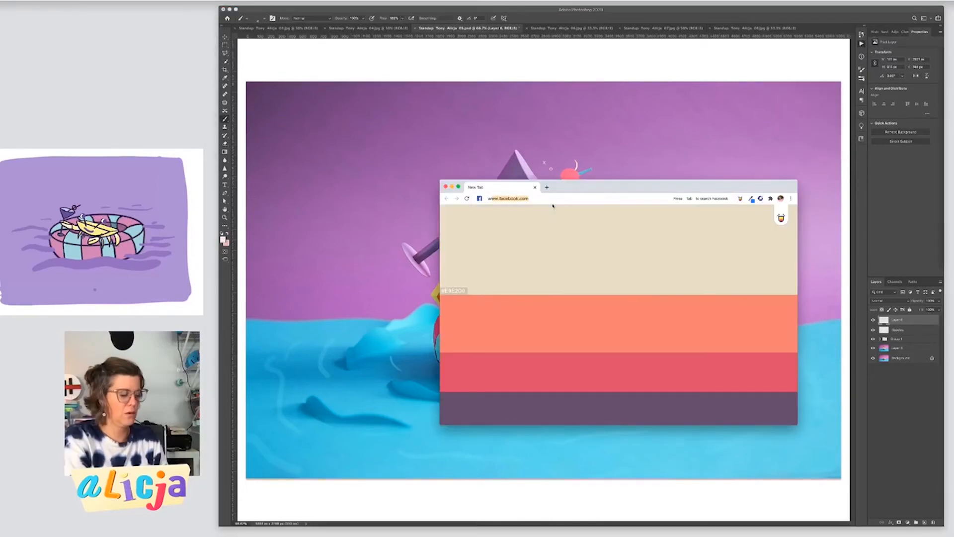
Switch to the web browser and search for "why is my smoothing not working in photoshop"
type("why is my ")
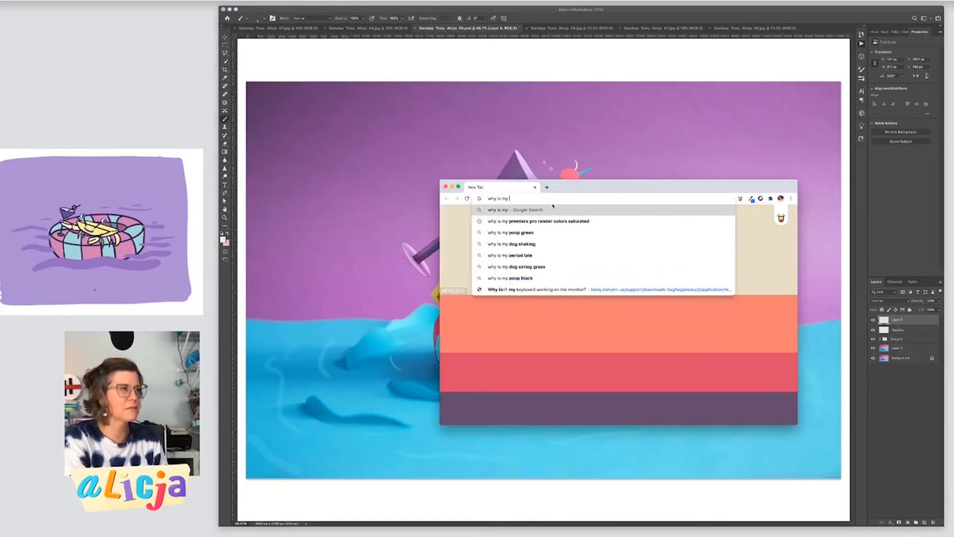
type("smoothing not working")
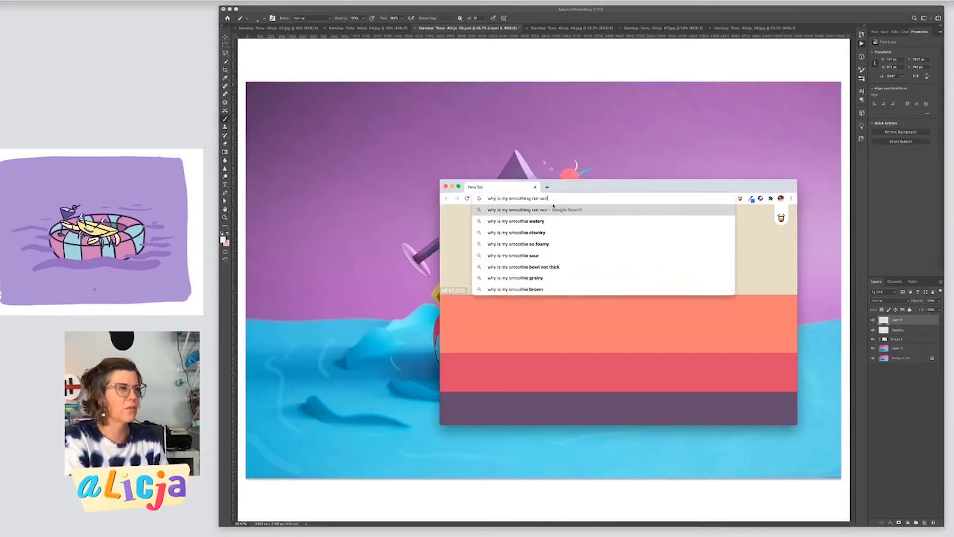
type(" in photoshop")
key("Return")
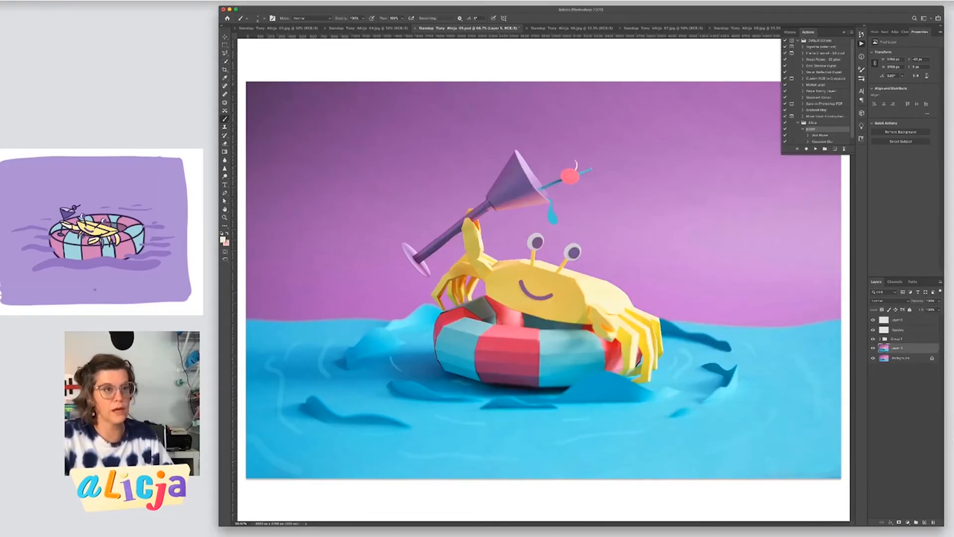
Add a layer above the retouched photo and paint soft purple over the backdrop with colour sampled from it
left_click(925, 523)
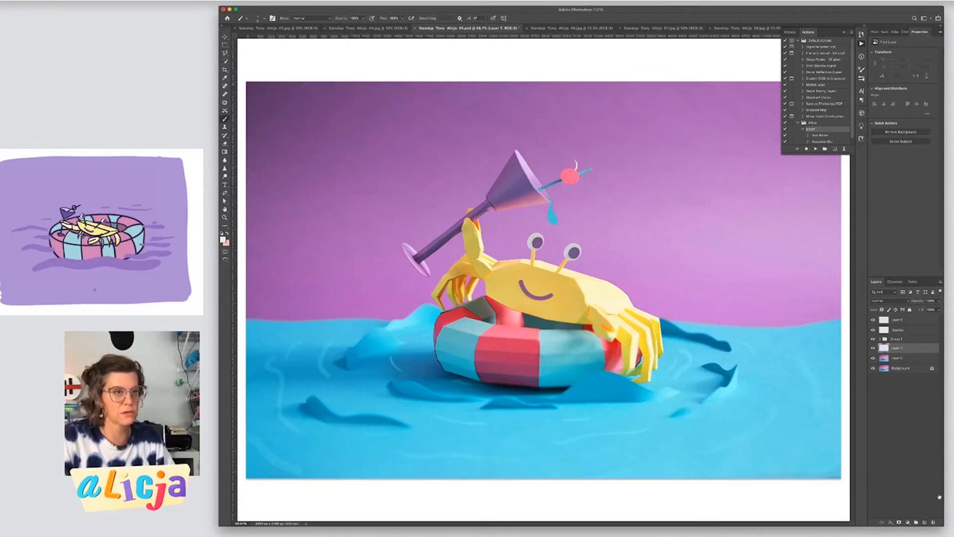
left_click(861, 44)
left_click_drag(726, 174, 773, 206)
left_click_drag(438, 104, 477, 107)
left_click(296, 204, "alt")
left_click_drag(296, 208, 341, 269)
Continue smoothing the purple backdrop with broad soft paint and lower the paint layer's opacity
left_click(43, 0)
left_click(131, 62)
left_click_drag(284, 154, 314, 119)
key("super+minus")
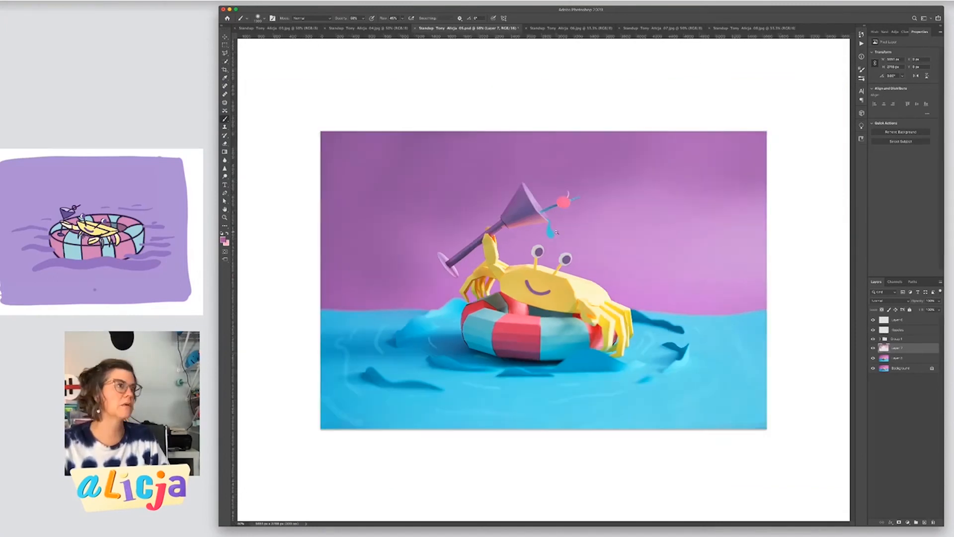
key("super+plus")
left_click_drag(918, 300, 882, 300)
Try to paint drooping pink palm fronds over the purple backdrop on the topmost layer
left_click(861, 43)
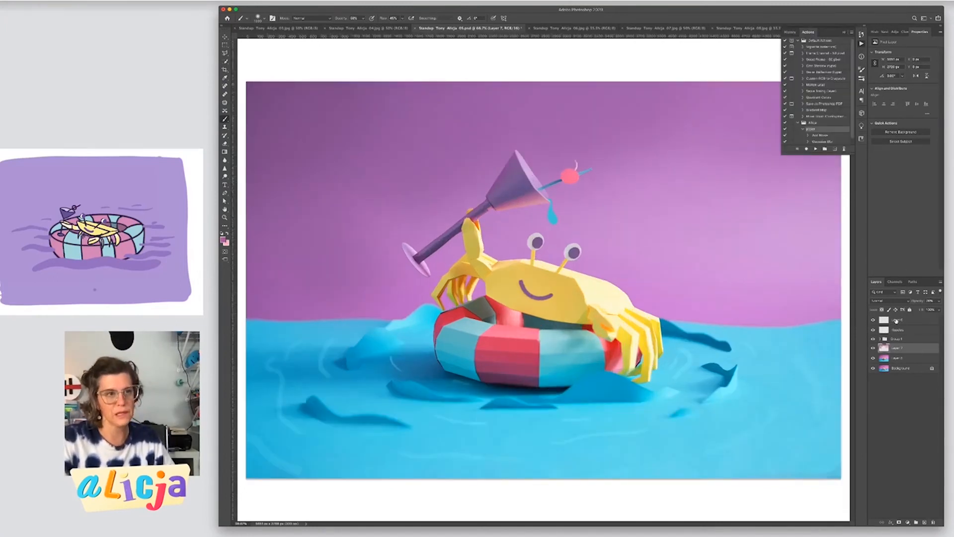
left_click(896, 319)
left_click_drag(291, 201, 391, 198)
key("super+z")
left_click_drag(607, 248, 815, 248)
key("super+z")
left_click_drag(292, 201, 390, 217)
left_click_drag(271, 189, 293, 206)
left_click_drag(651, 264, 745, 271)
left_click_drag(661, 199, 735, 219)
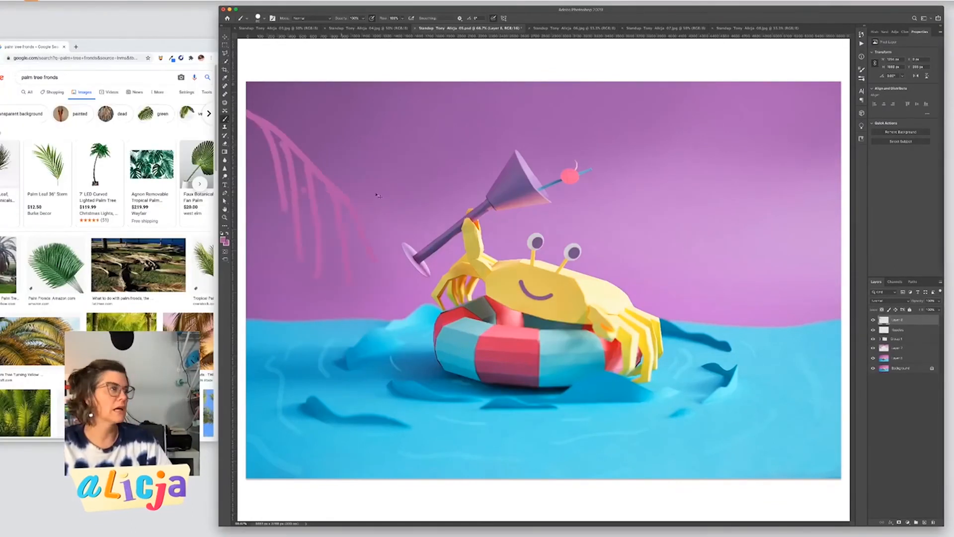
key("super+z")
Sketch a faint pink bird in the sky beside the cocktail glass and undo the unwanted trial strokes
left_click_drag(335, 167, 393, 171)
left_click_drag(633, 219, 768, 214)
key("super+z")
left_click_drag(609, 265, 684, 226)
left_click_drag(621, 283, 805, 259)
key("super+z")
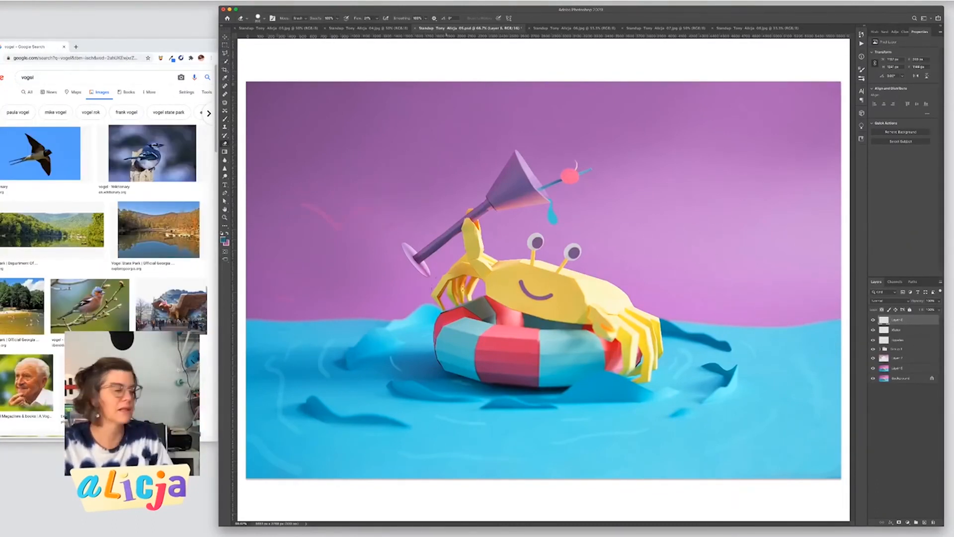
Add a new layer and paint faint pink scenery along the horizon behind the crab
key("b")
left_click(925, 522)
key("x")
left_click_drag(675, 319, 840, 304)
left_click_drag(778, 299, 771, 273)
key("e")
Change the blend mode of the horizon scenery layer and adjust its colour with Hue/Saturation
left_click(888, 301)
left_click(883, 379)
key("super+u")
key("Return")
left_click(889, 301)
left_click(882, 378)
Paint a faint umbrella-like outline above the horizon behind the crab, and scale the drawing down
key("b")
scroll(783, 300, "up", 4)
left_click_drag(601, 297, 687, 245)
key("e")
key("super+0")
key("super+t")
left_click_drag(775, 279, 729, 263)
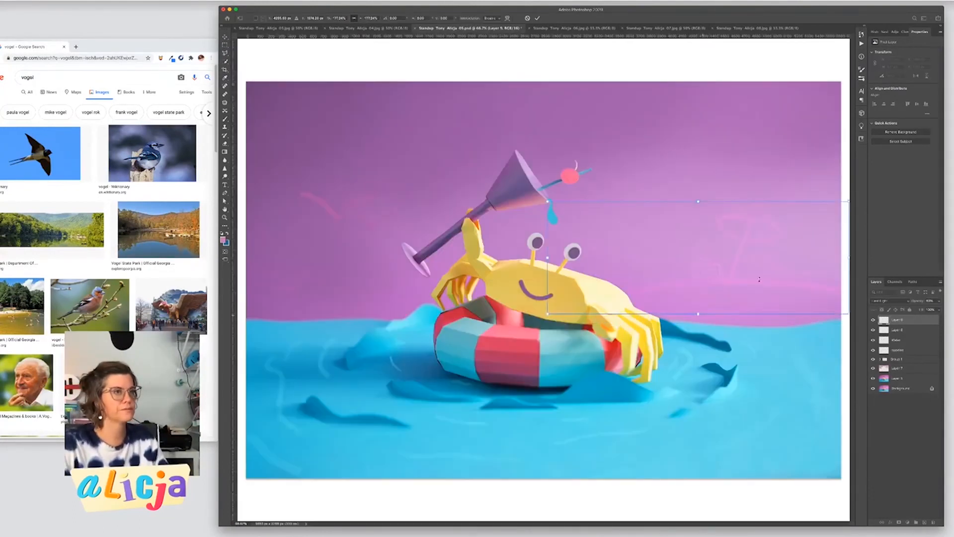
key("Return")
Soften the faint umbrella-like drawing with a Gaussian Blur
left_click(116, 1)
mouse_move(149, 73)
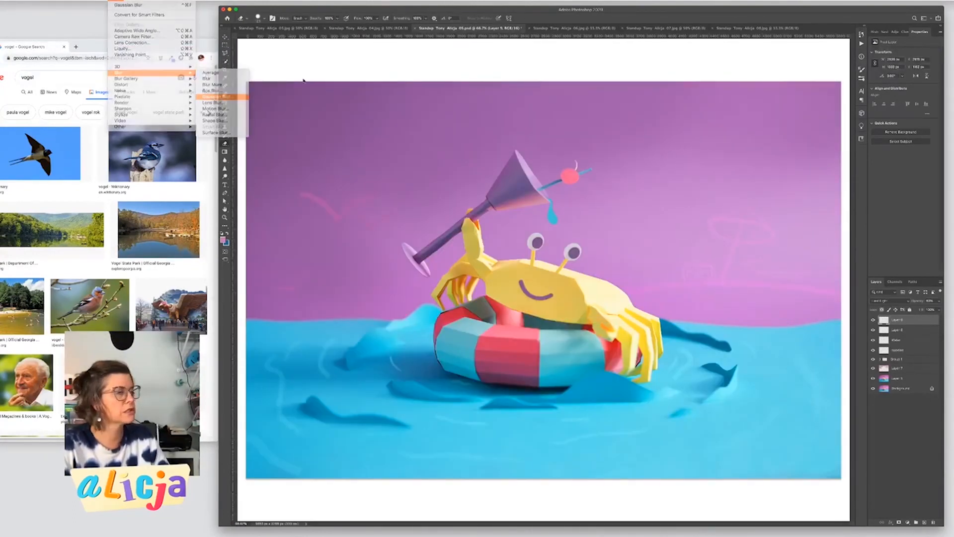
left_click(217, 97)
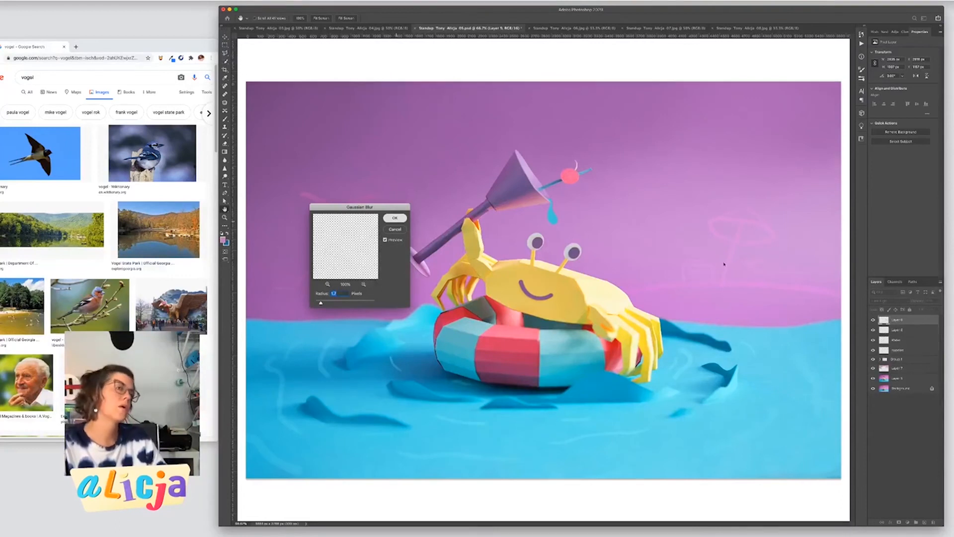
key("Return")
Compare the scene with and without the top layer, and try painting broad pink clouds across the sky
key("super+minus")
left_click(873, 320)
key("b")
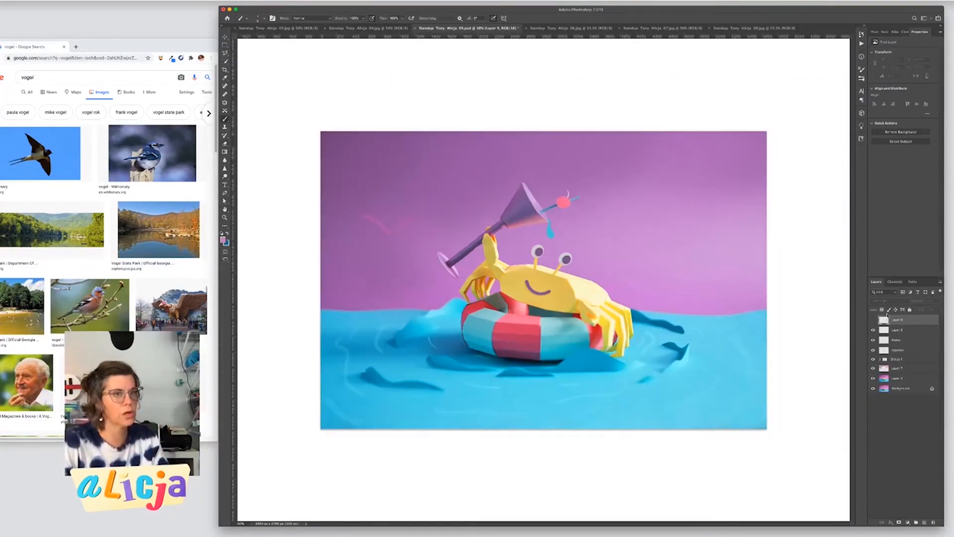
left_click(873, 320)
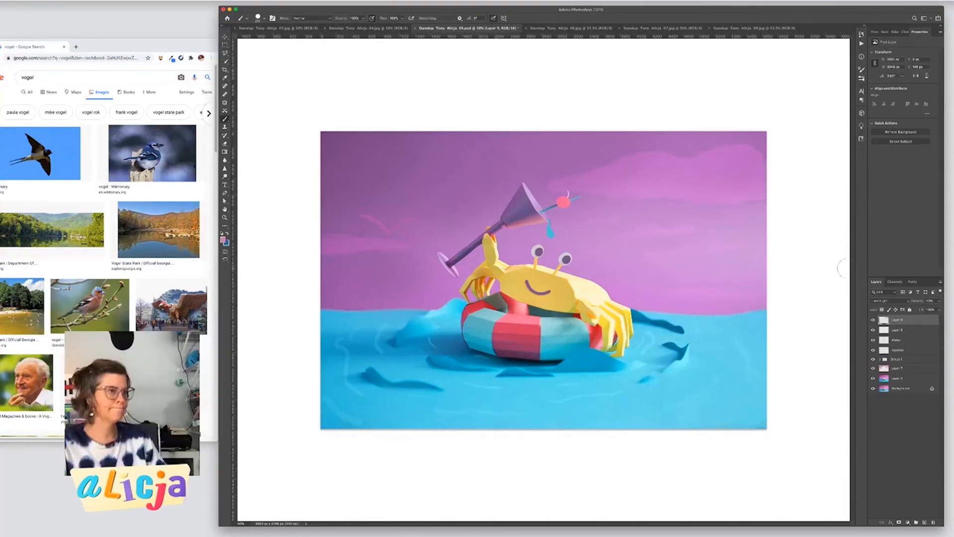
key("super+z")
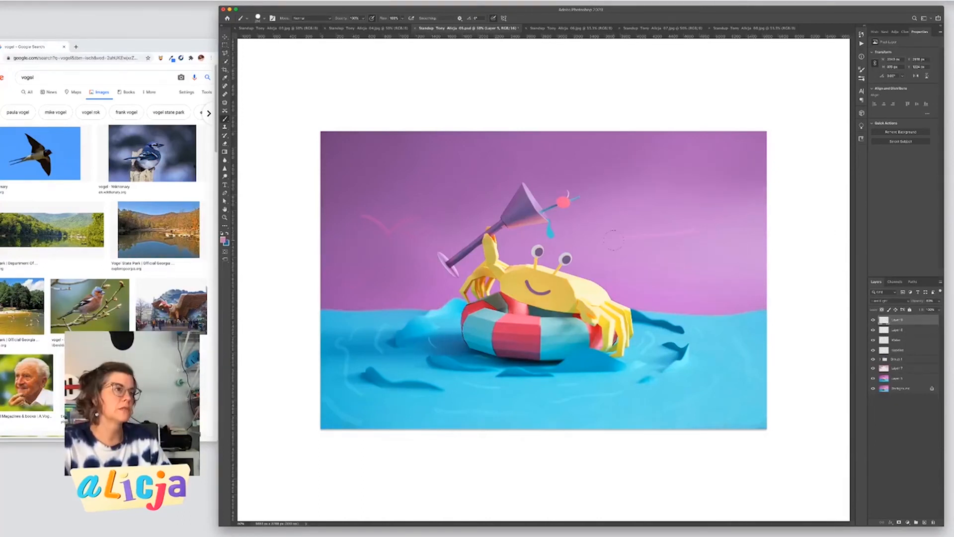